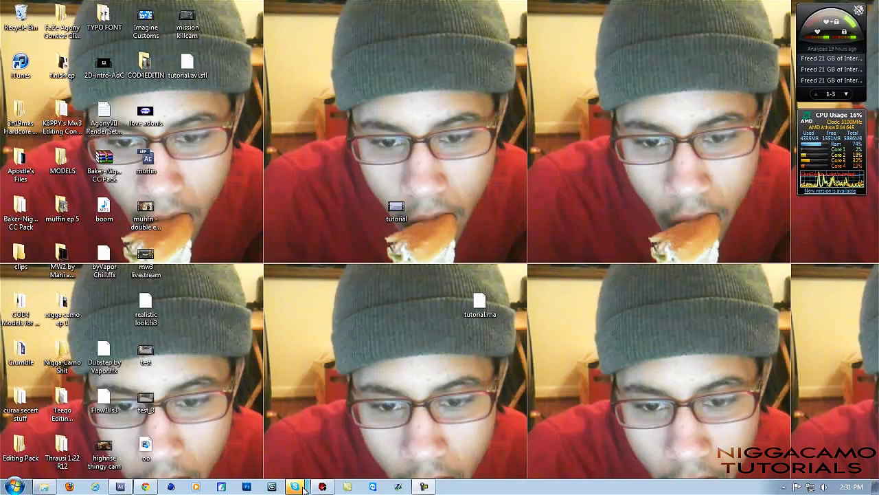
Step: Play the YouTube example montage through its 3D title shot, pausing at 0:22
mouse_move(303, 489)
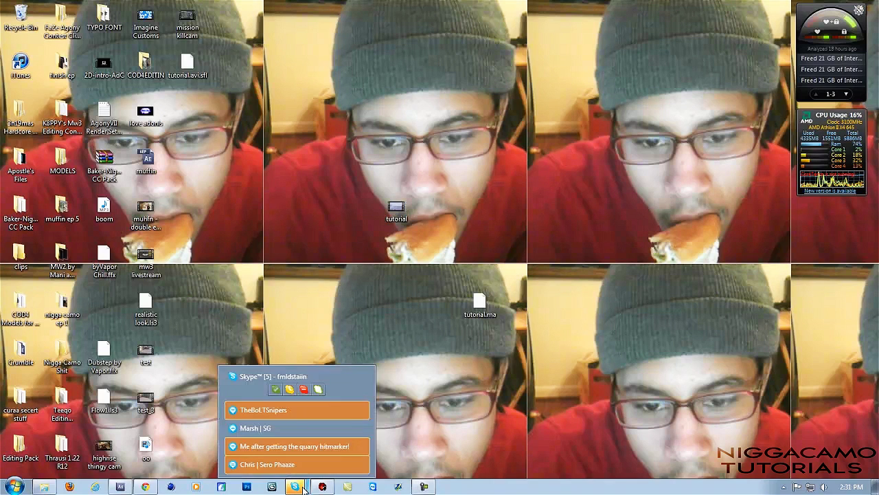
click(145, 486)
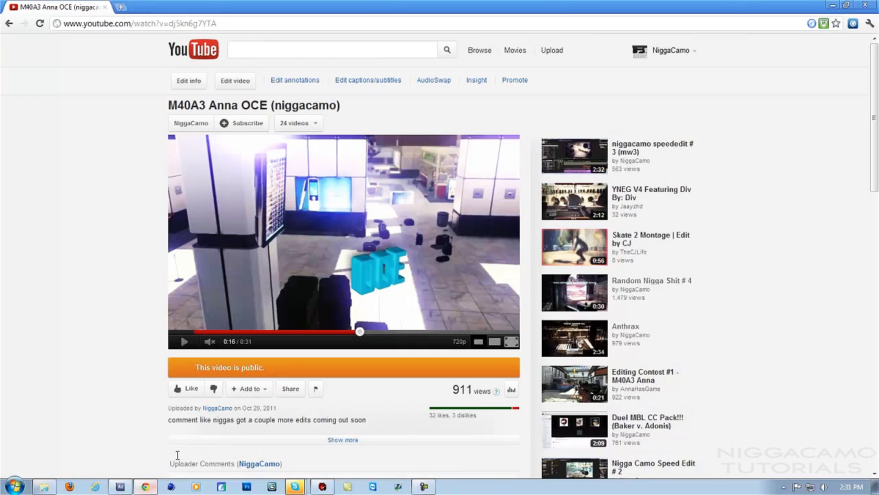
click(184, 341)
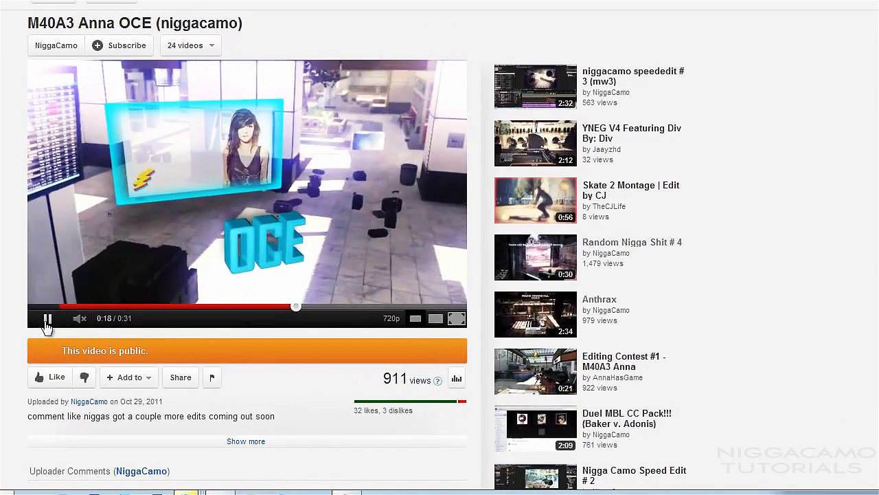
click(47, 319)
click(47, 320)
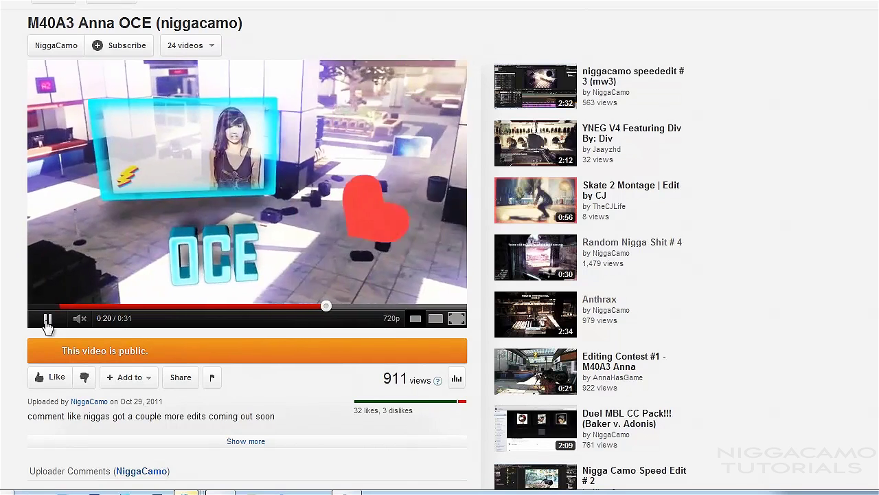
click(46, 322)
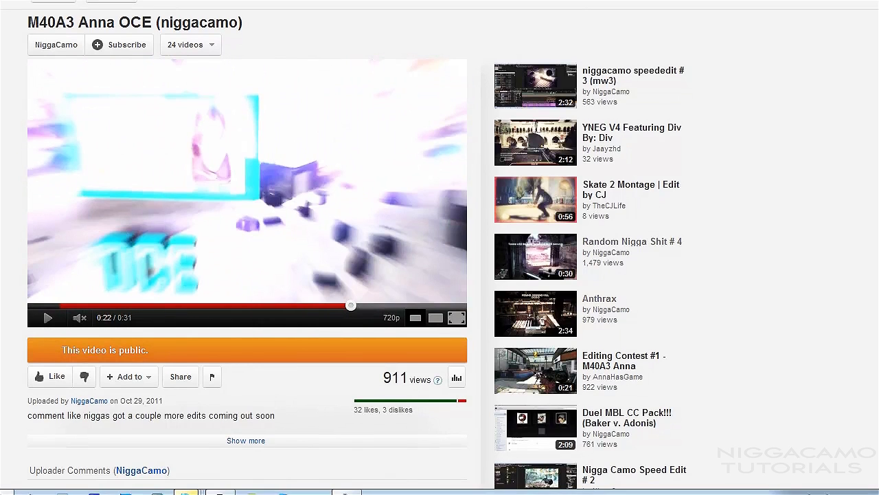
Step: Reveal the desktop and open Properties for the tutorial video file
key(super+d)
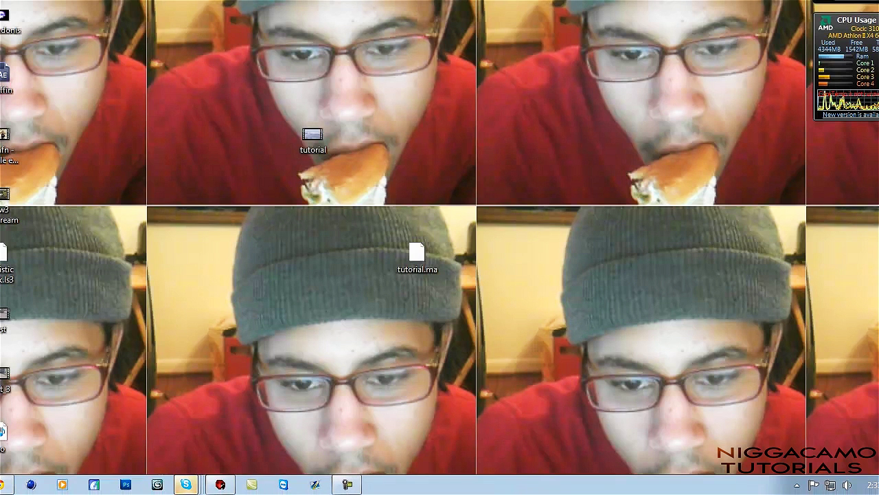
drag(266, 52, 371, 188)
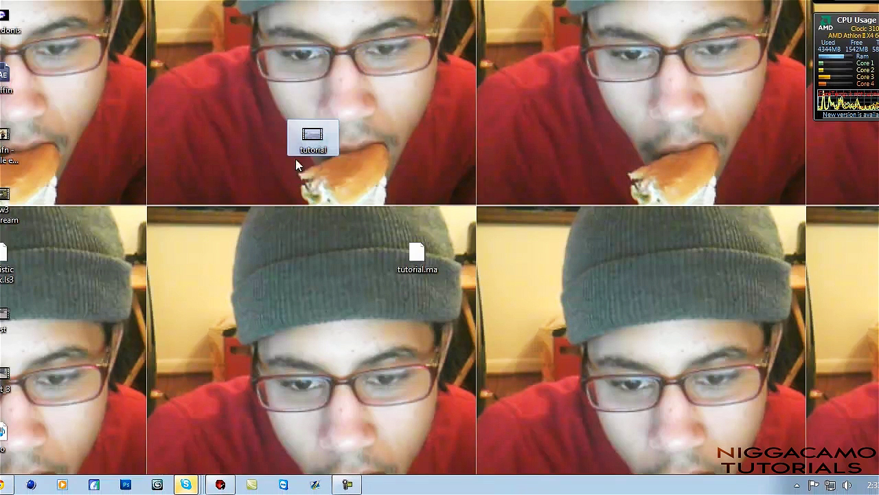
right_click(318, 151)
click(359, 457)
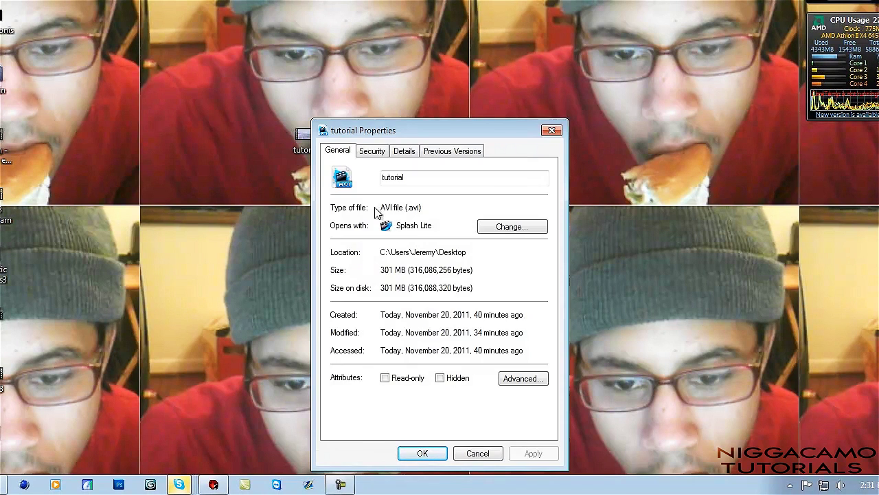
Step: Confirm tutorial is an AVI file running at 29 frames/second, then close Properties
drag(382, 206, 474, 208)
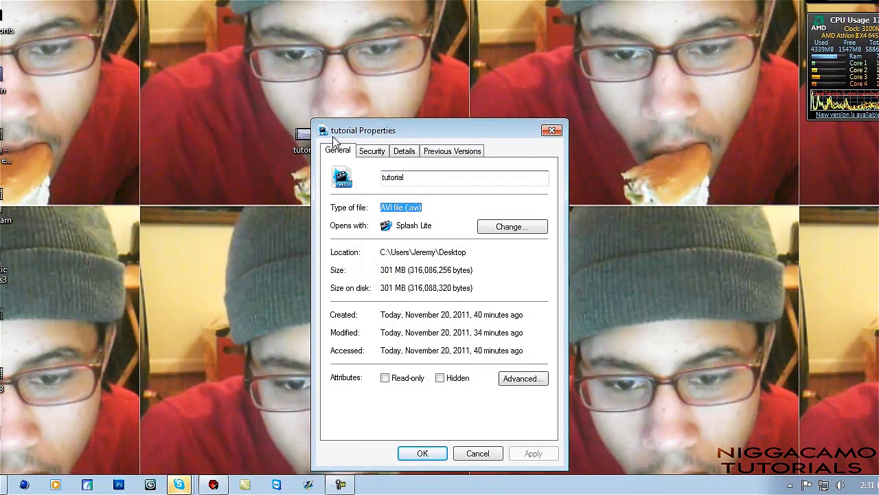
click(404, 152)
click(412, 307)
click(426, 347)
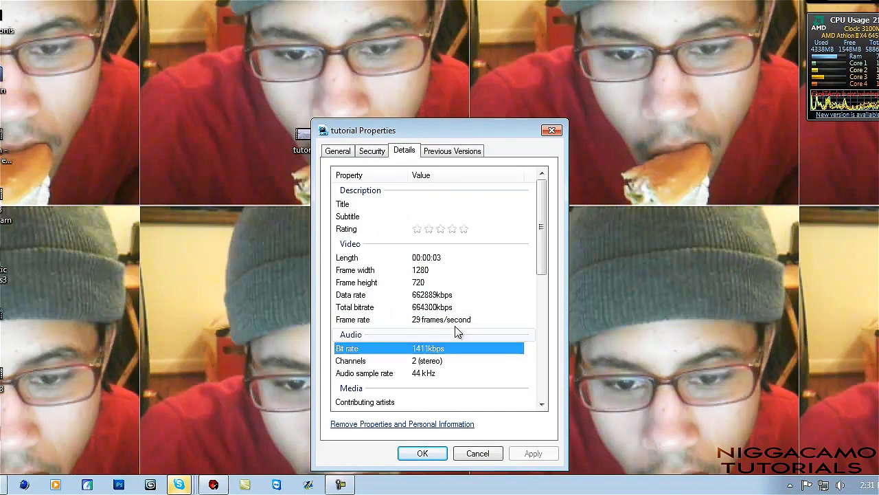
click(428, 320)
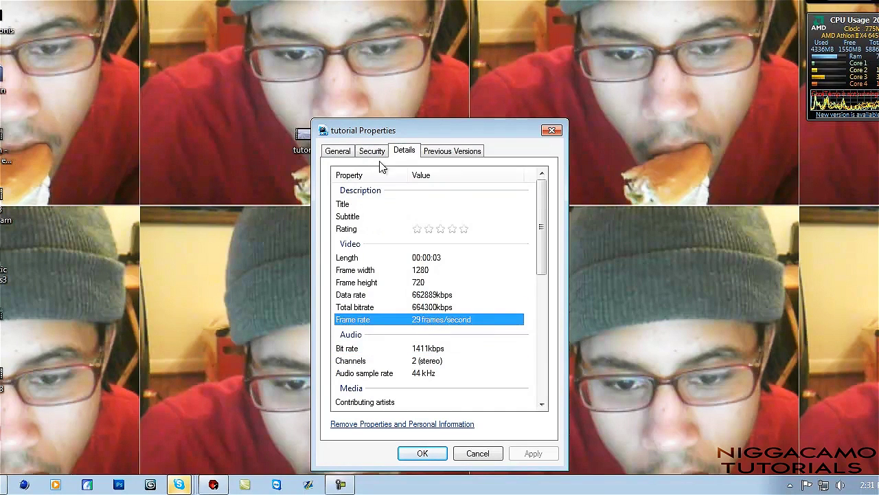
click(338, 151)
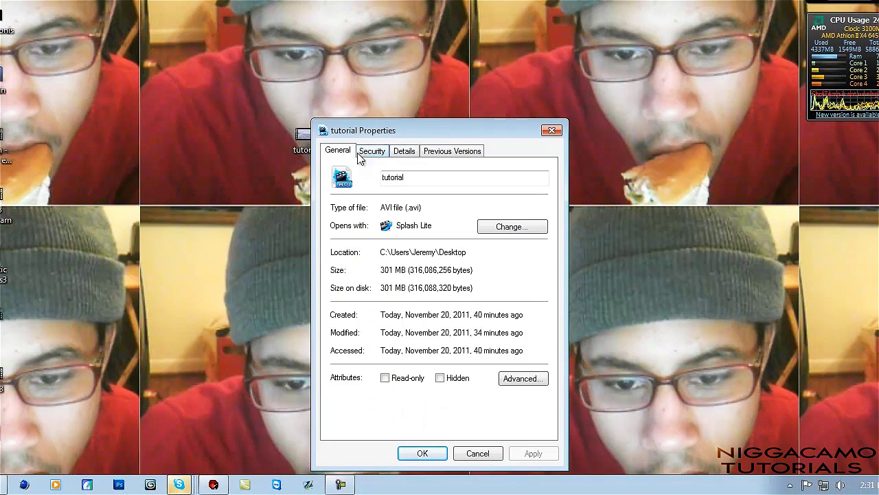
click(552, 130)
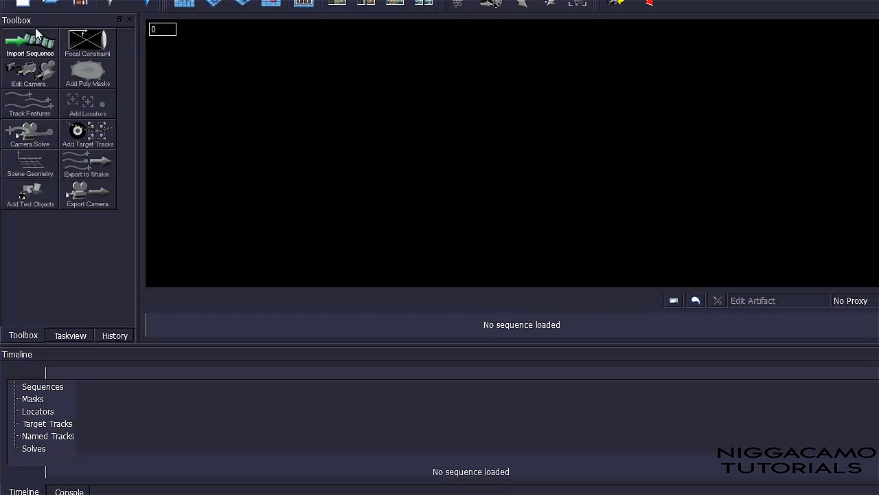
Step: Import tutorial.avi from the Desktop as Sequence 1, frames 0–113
click(56, 51)
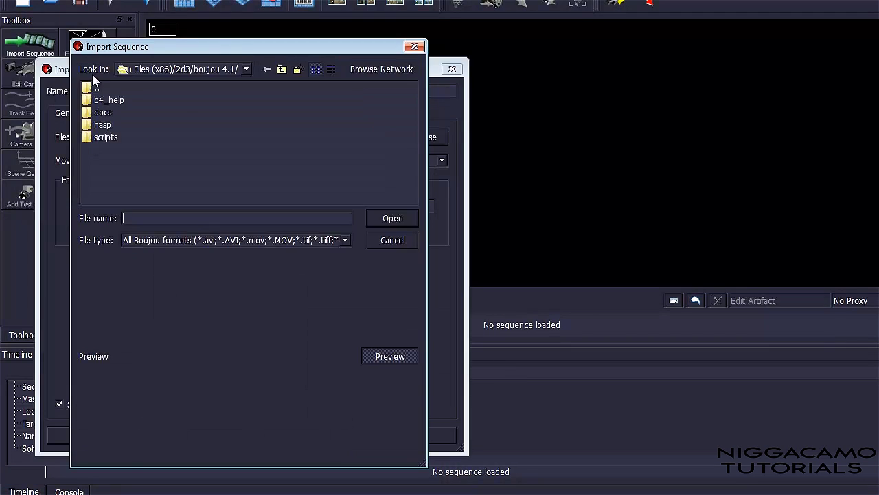
click(247, 69)
click(165, 153)
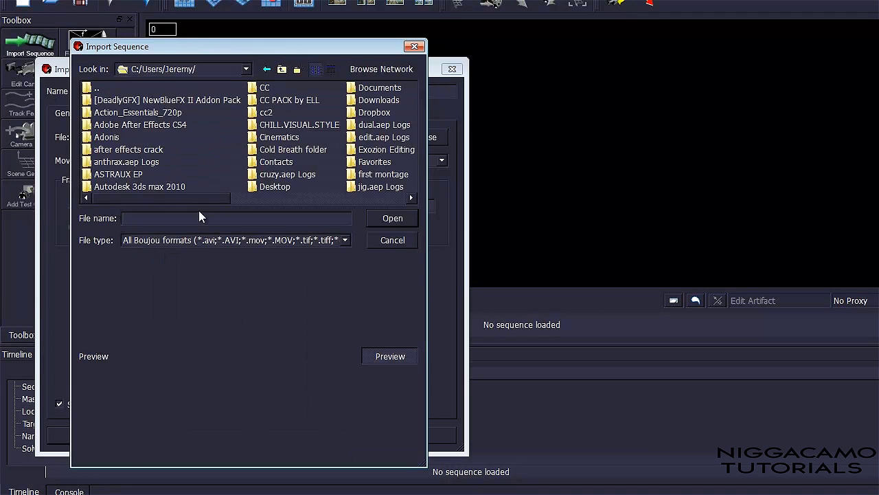
drag(215, 198, 255, 208)
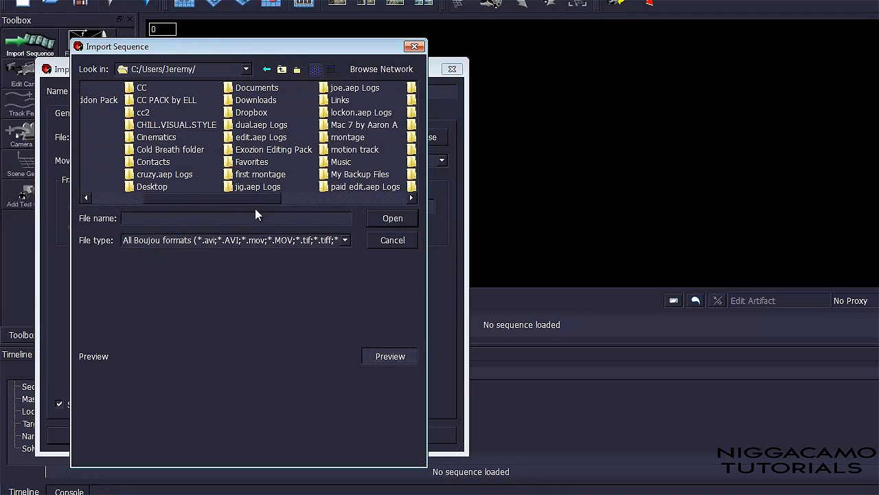
double_click(154, 186)
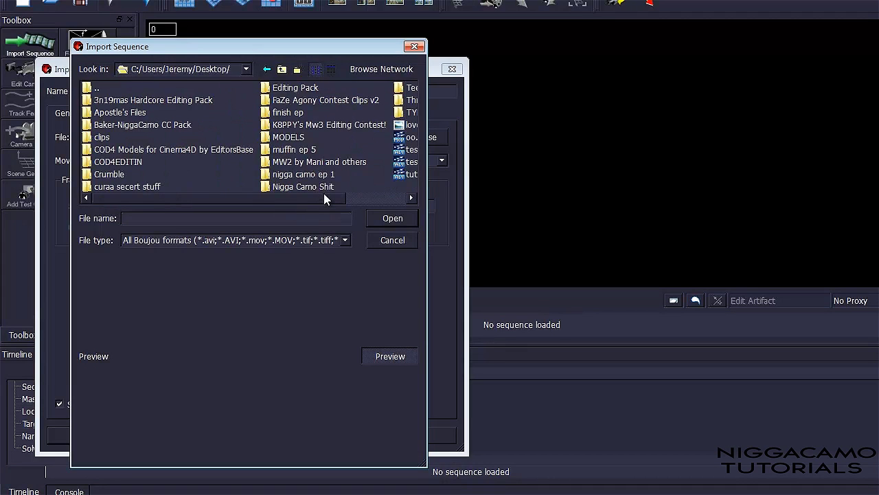
drag(324, 193, 385, 202)
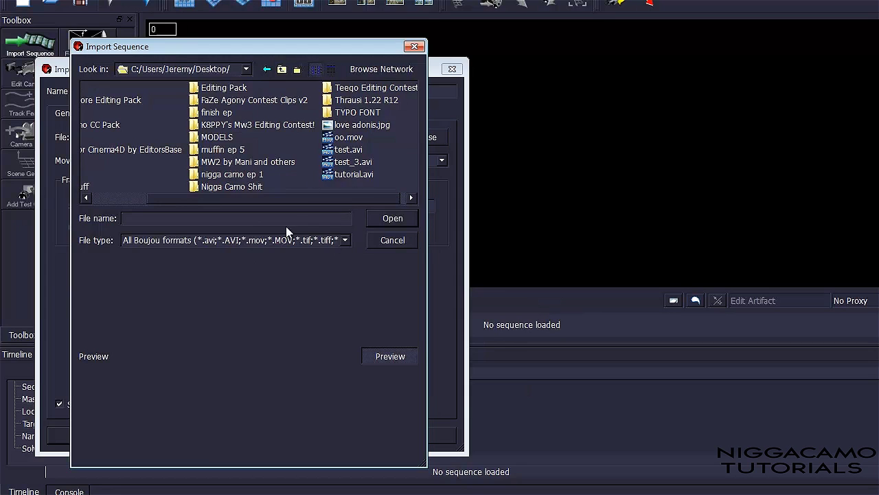
click(368, 175)
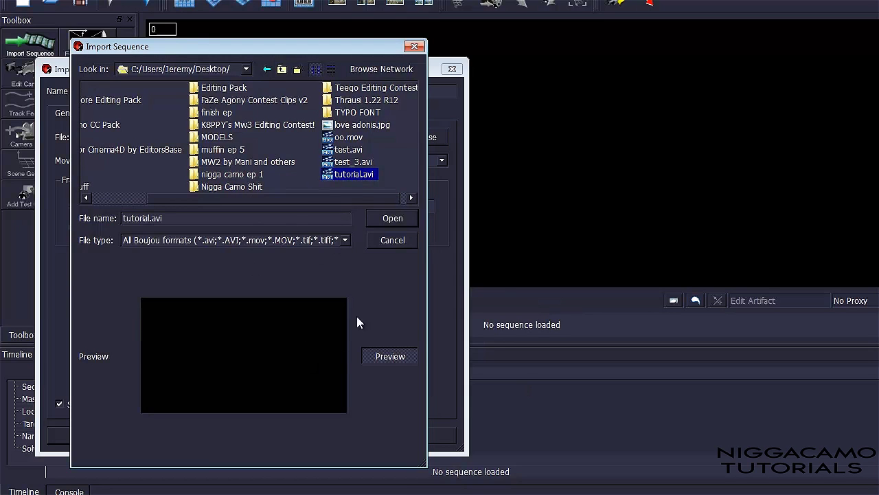
click(383, 219)
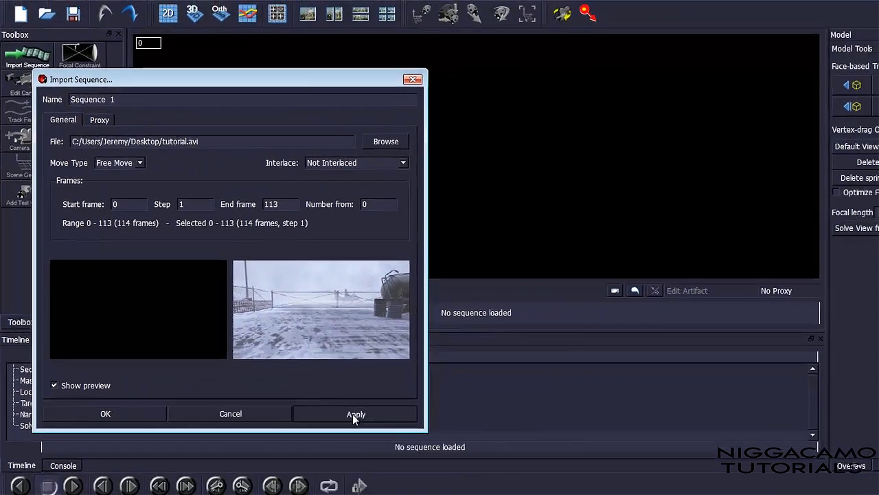
click(388, 437)
click(282, 434)
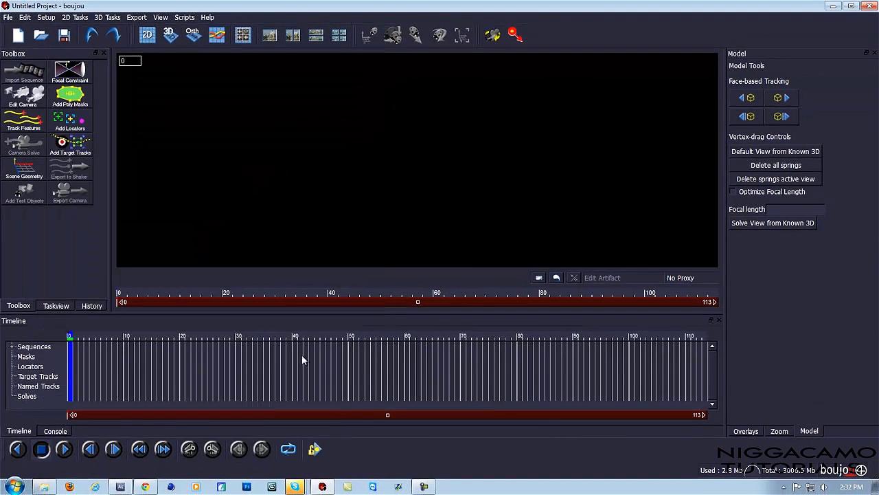
Step: Set Camera 1's frame rate to 29.97 fps, then bring up Feature Tracking Properties
click(12, 103)
click(135, 226)
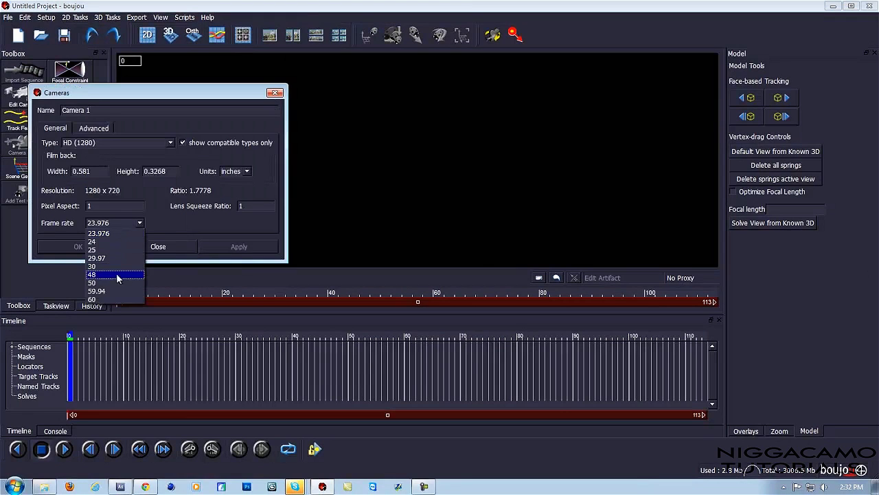
click(118, 260)
click(230, 249)
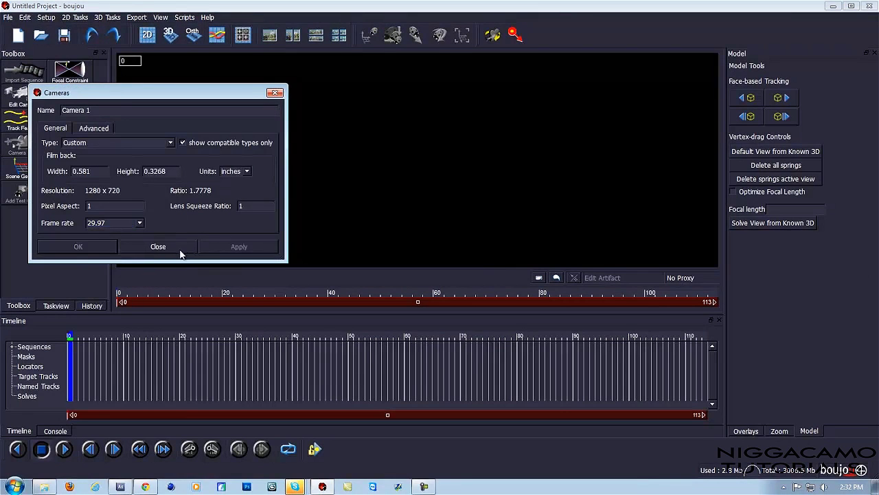
click(162, 247)
click(10, 120)
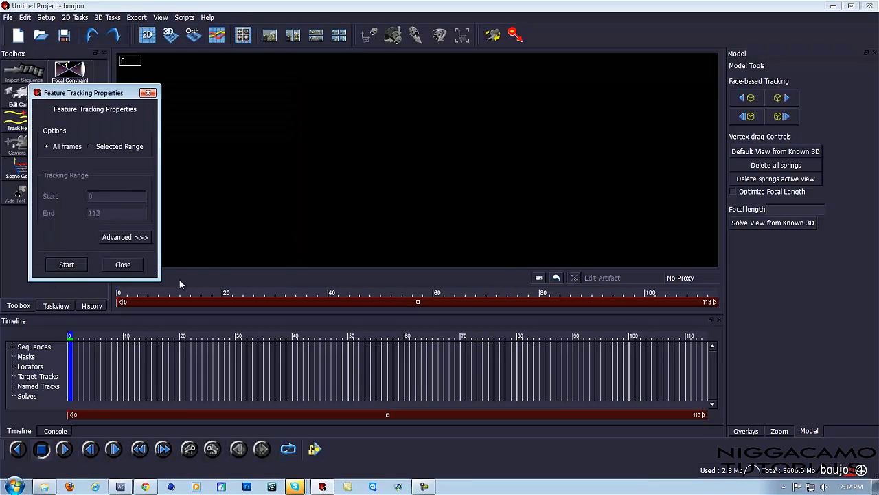
Step: Track features across frames 0–113 and scrub the timeline to review the tracks
click(67, 265)
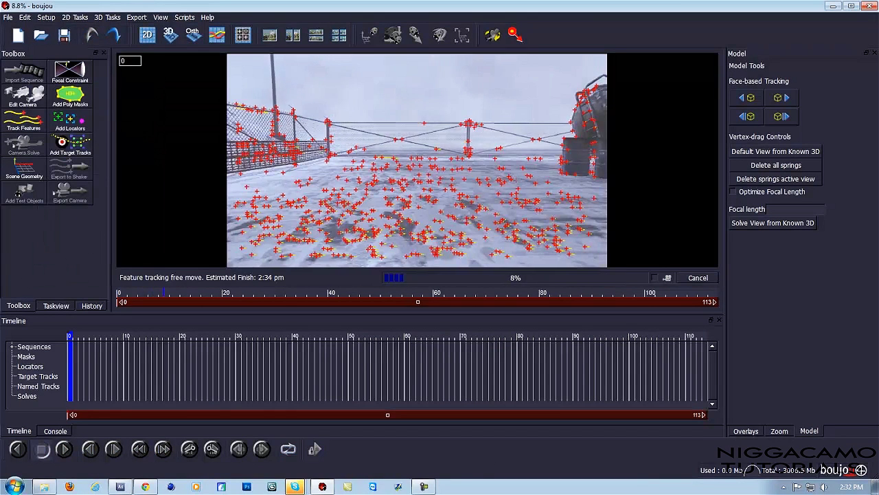
mouse_move(294, 485)
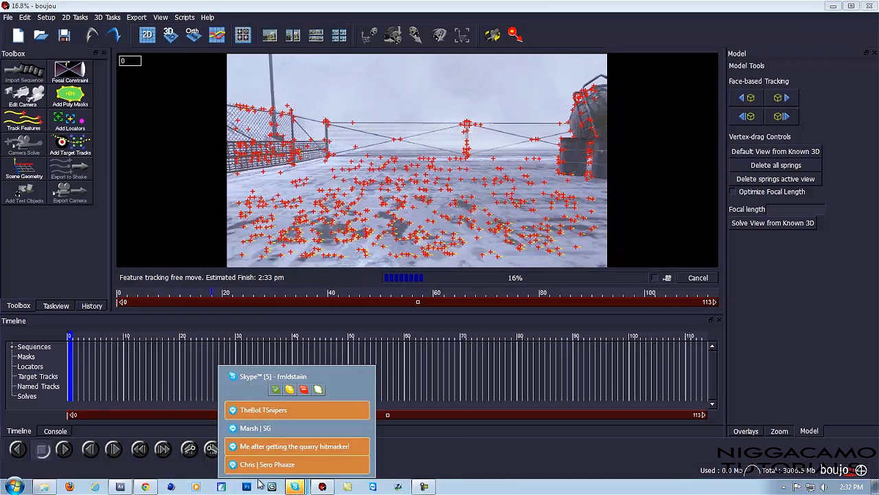
click(285, 466)
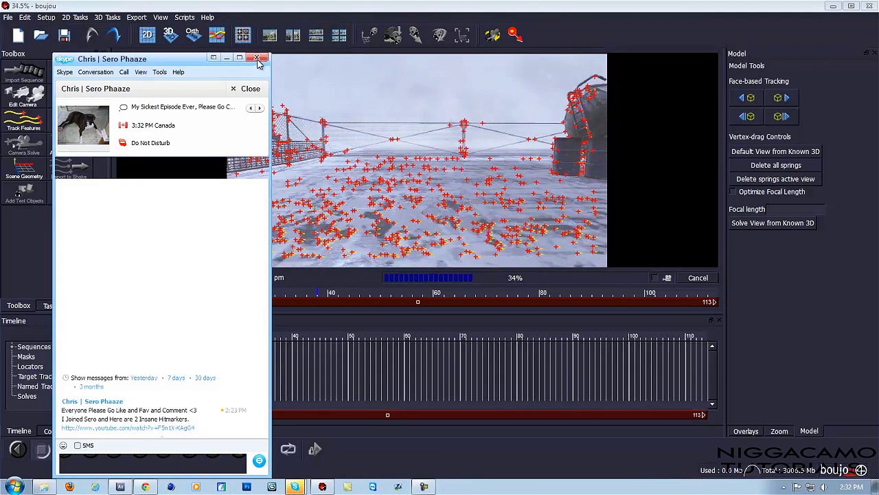
click(292, 367)
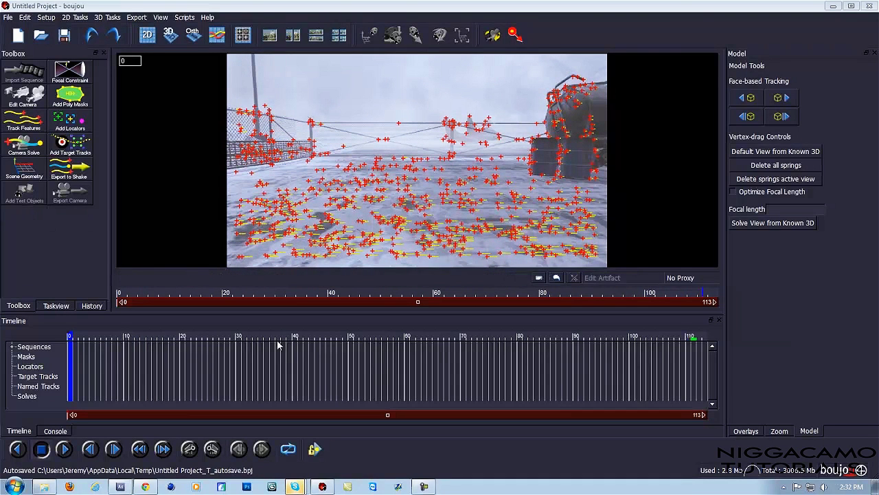
drag(195, 302, 117, 303)
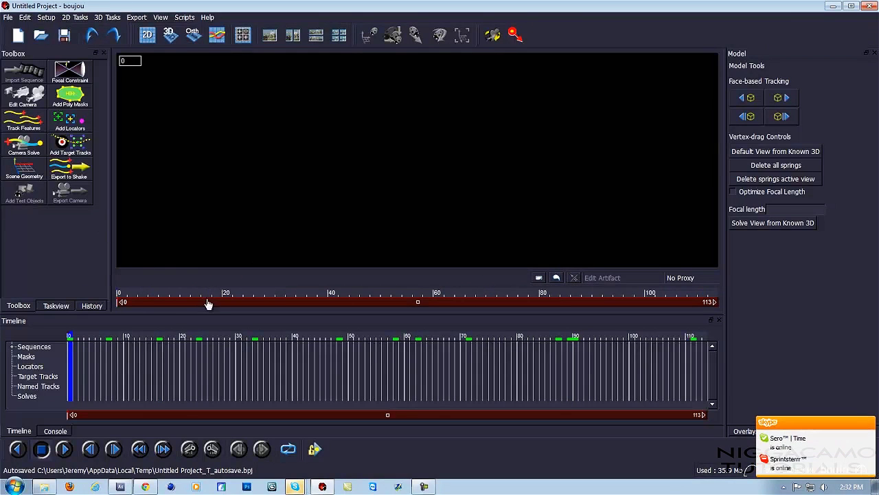
Step: Solve the camera over all frames, giving focal length 8.43064, and scrub to check it
click(278, 303)
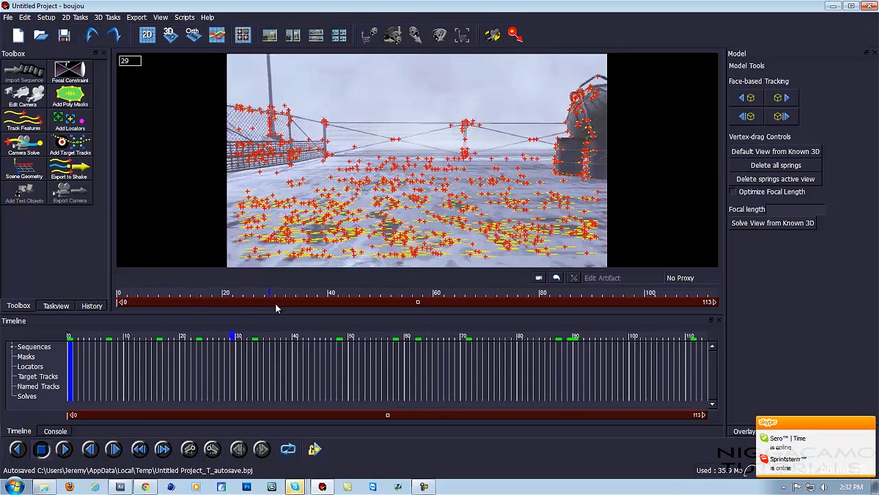
click(20, 150)
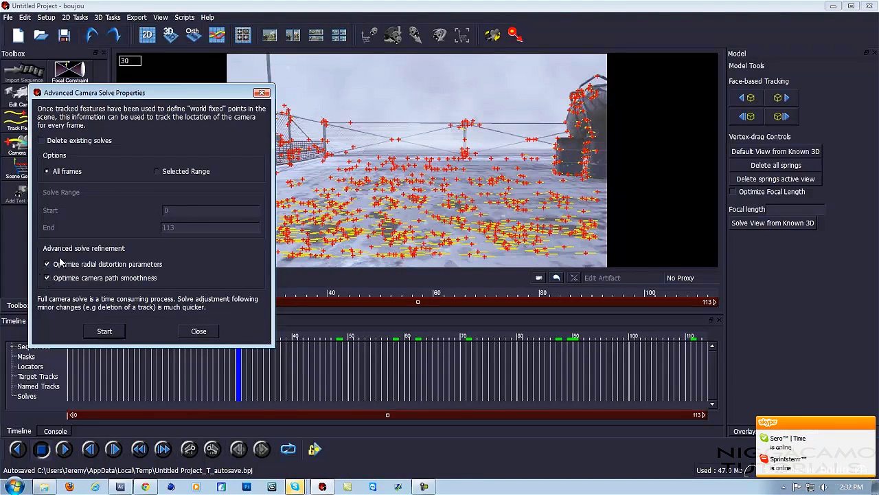
click(99, 331)
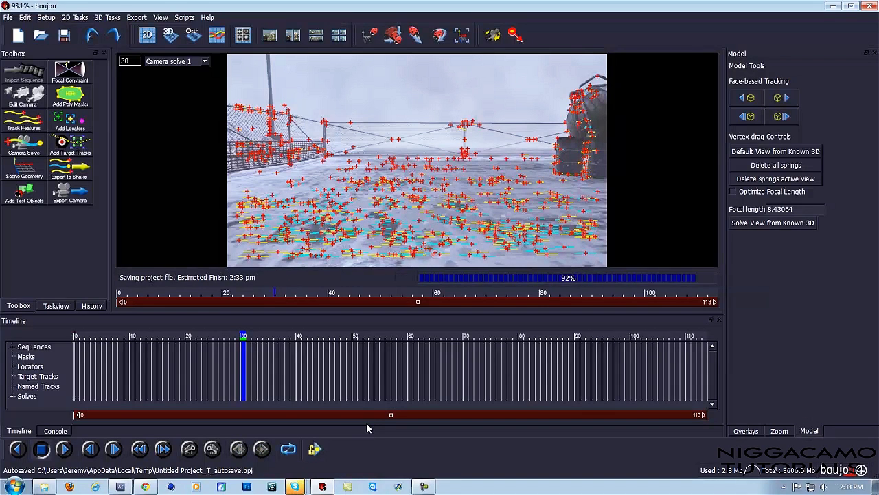
drag(228, 299, 443, 324)
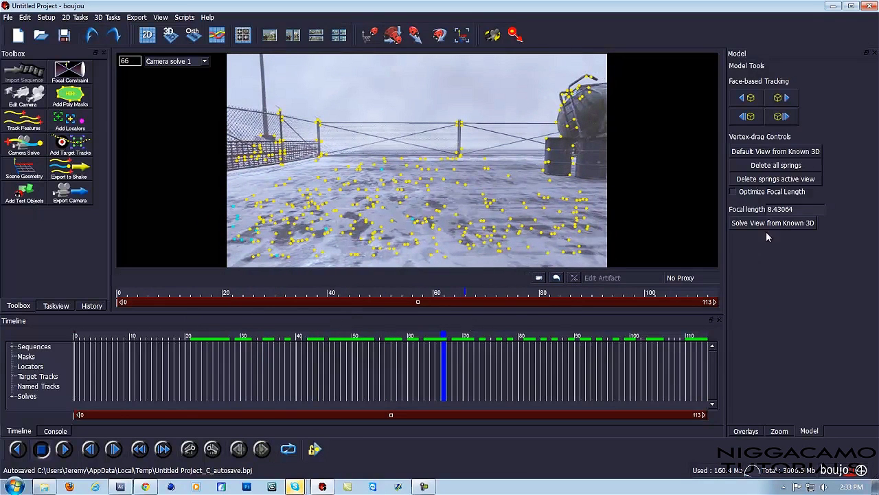
Step: Connect an Origin hint to one ground track, then add Geometric feature 2
click(24, 169)
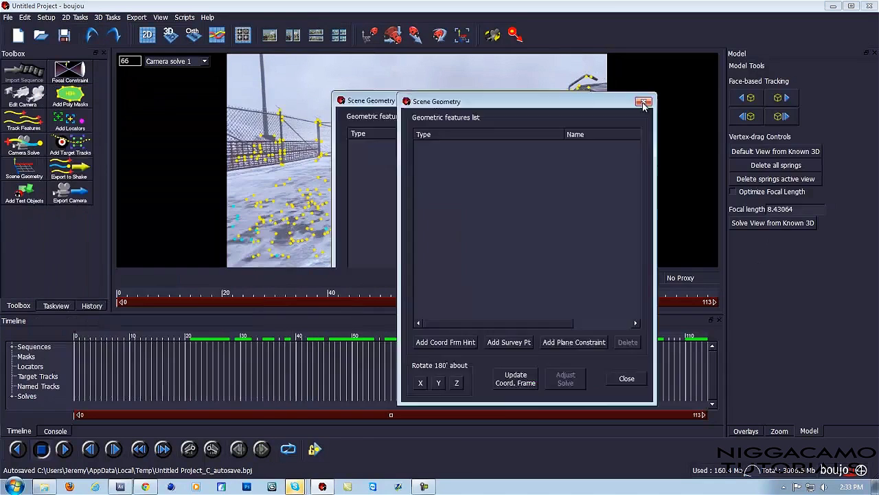
click(643, 101)
drag(403, 101, 689, 98)
click(663, 339)
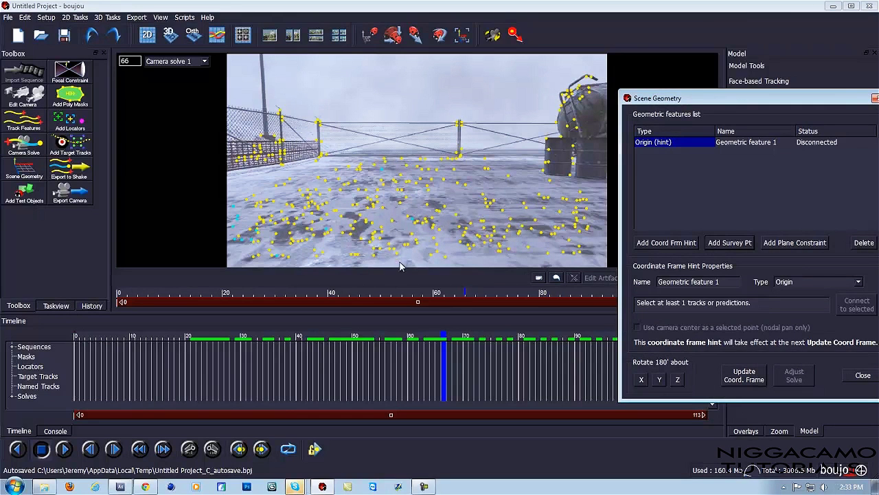
mouse_move(389, 295)
mouse_down()
mouse_move(505, 321)
mouse_move(407, 314)
mouse_up()
click(406, 202)
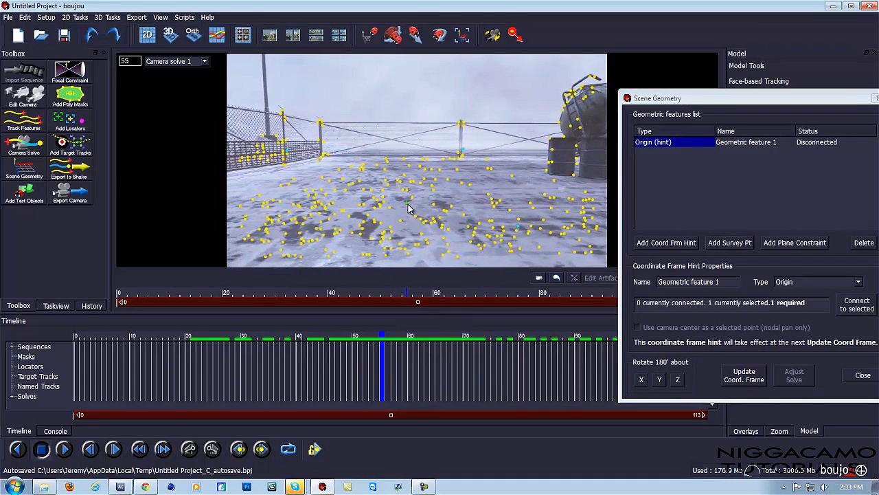
click(845, 308)
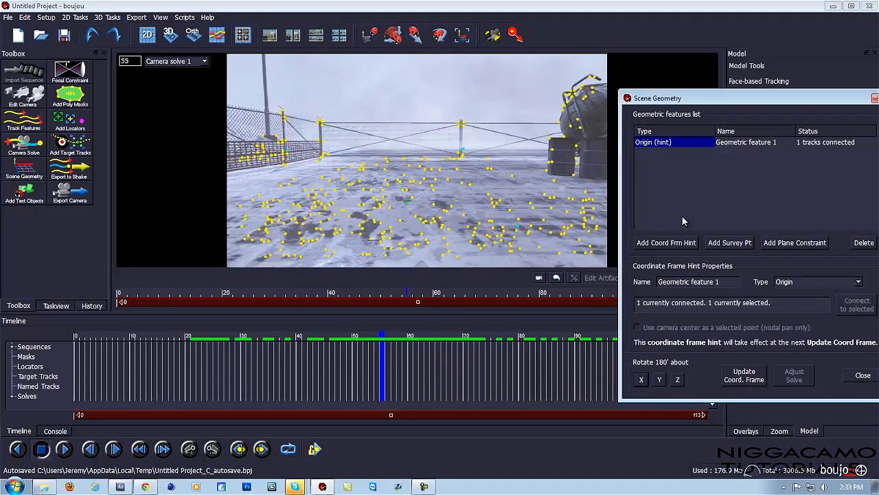
click(647, 244)
Step: Make the second hint an x-axis hint connected to two ground tracks
click(785, 283)
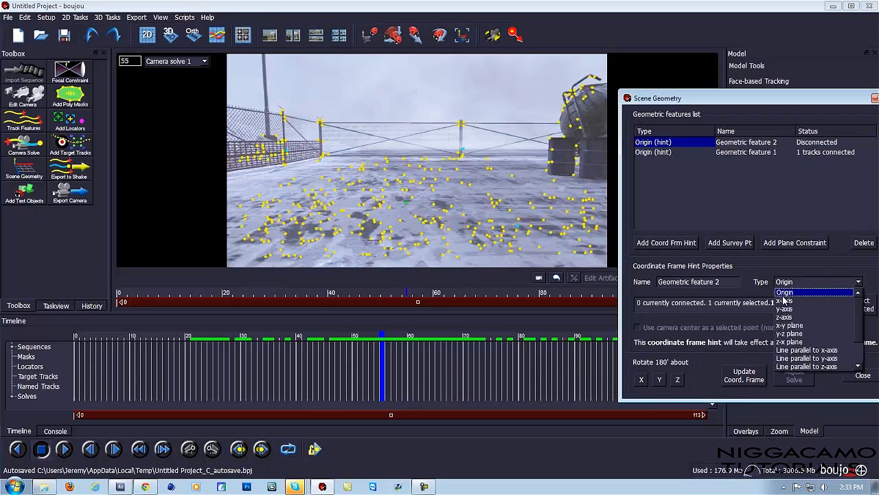
click(786, 300)
click(411, 239)
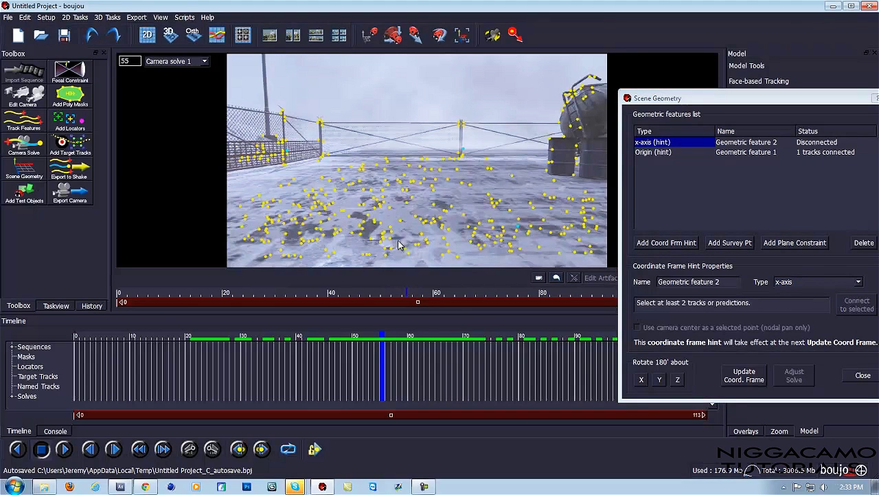
click(351, 238)
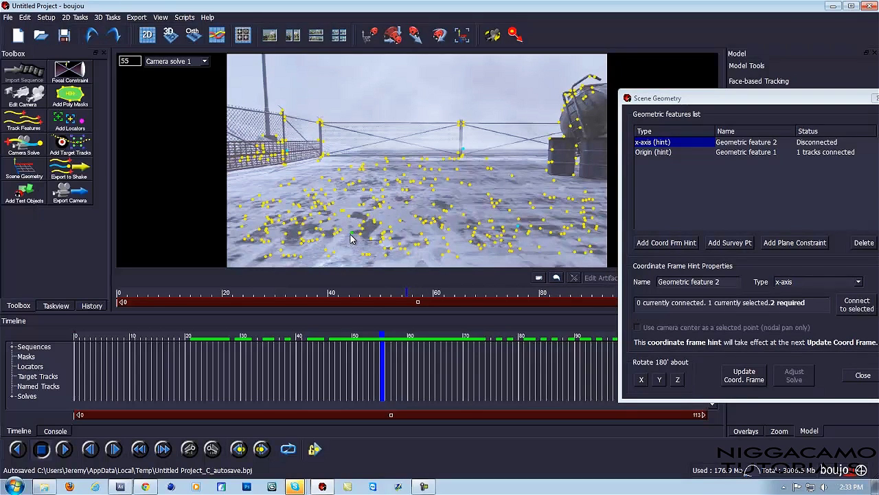
click(475, 236)
click(853, 308)
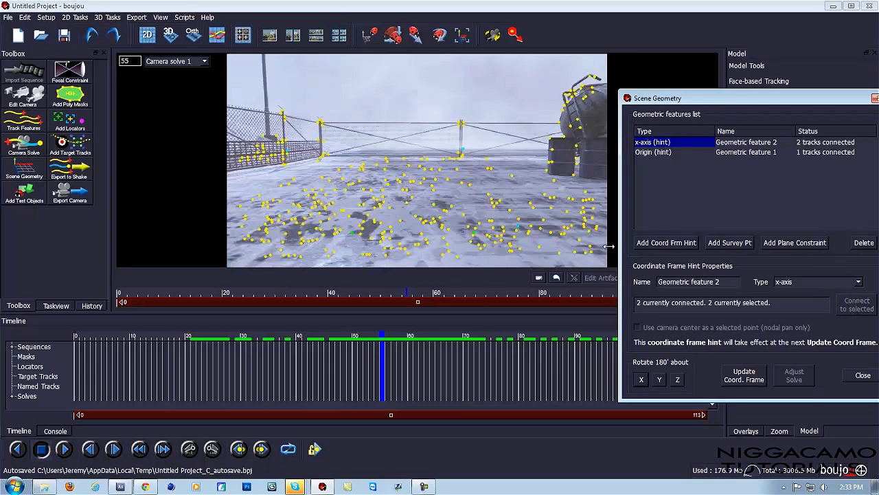
Step: Add a z-axis hint on two ground tracks, update the coordinate frame, and add a Ladybird test object
click(670, 246)
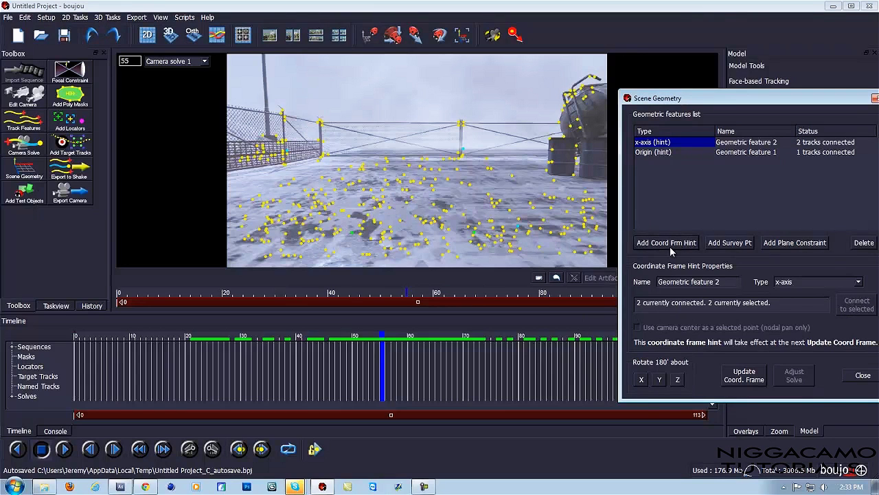
click(786, 283)
click(781, 316)
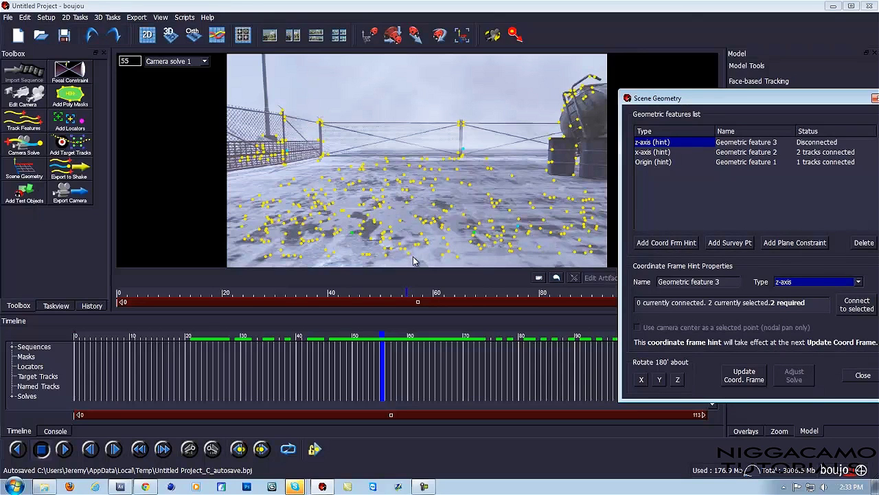
click(427, 202)
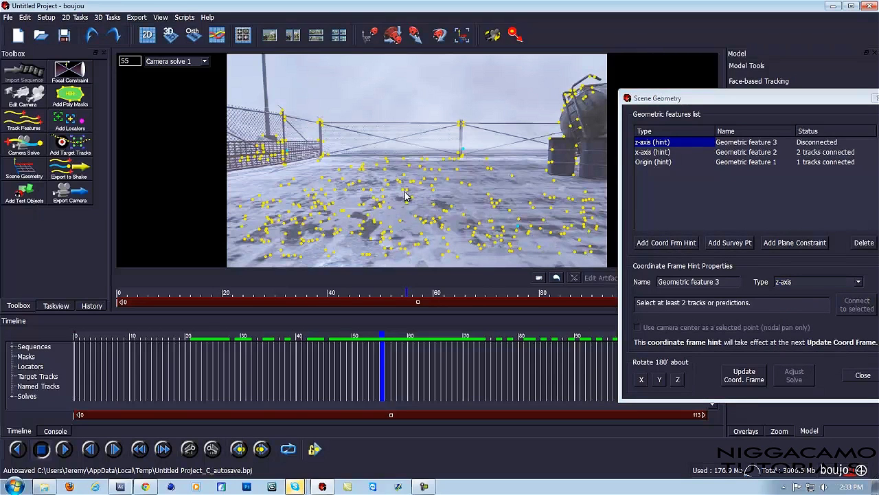
click(406, 193)
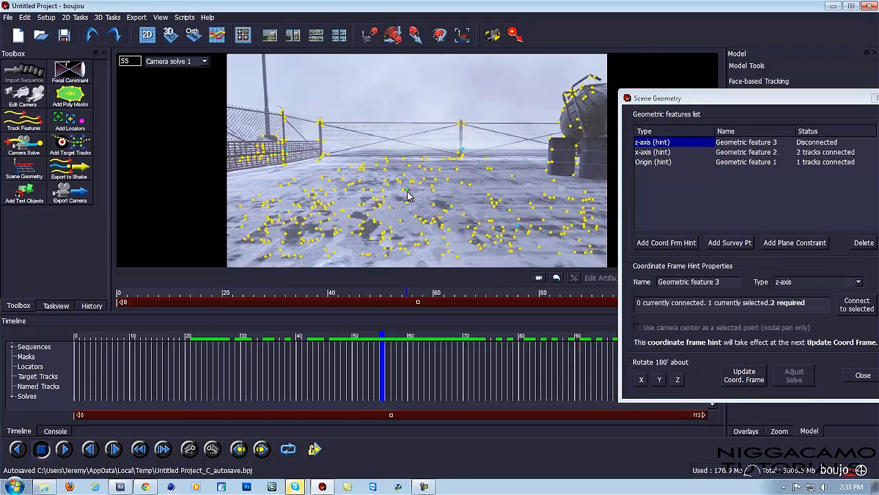
ctrl+click(408, 254)
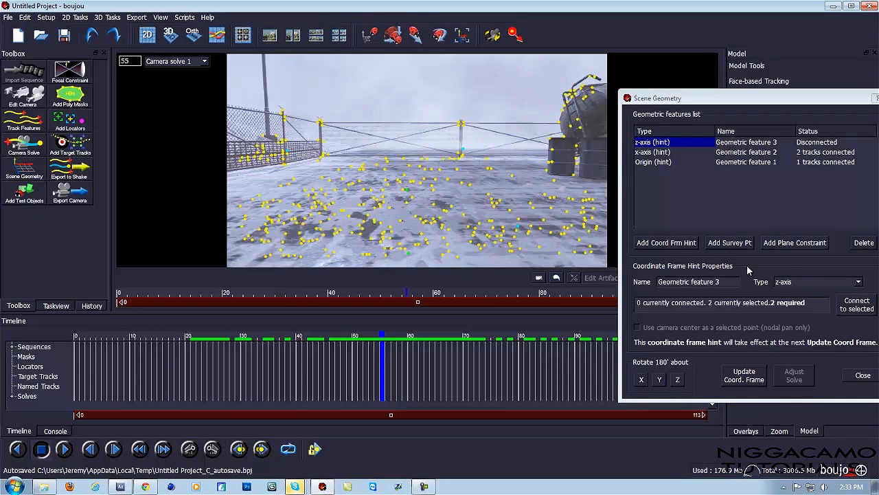
click(842, 310)
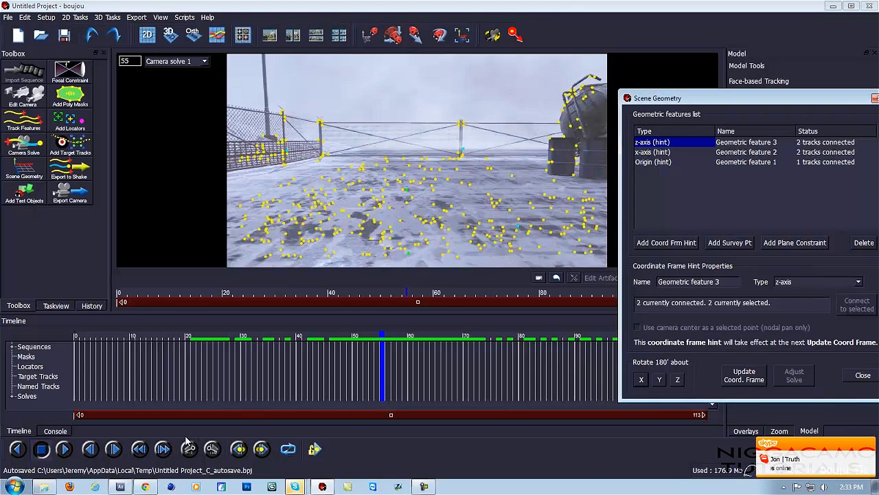
click(756, 383)
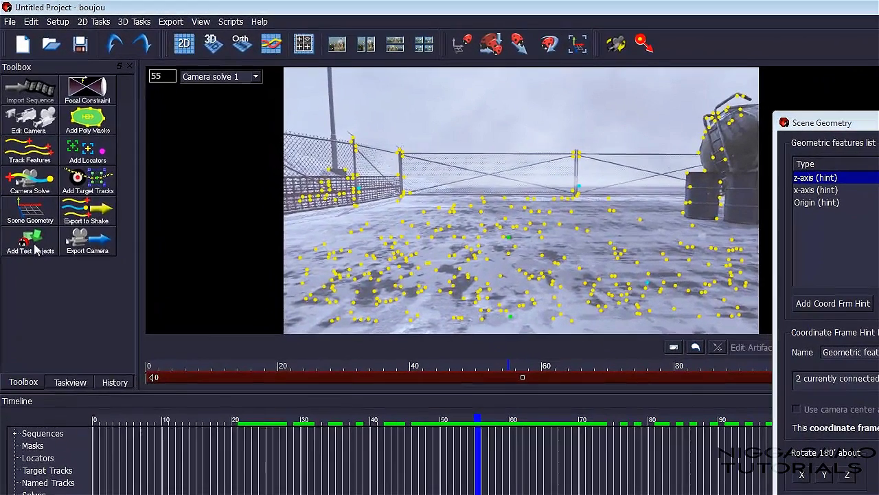
click(30, 244)
Step: Close Test Objects and Scene Geometry, then check the Ladybird's placement in the 3D view
drag(824, 123, 664, 121)
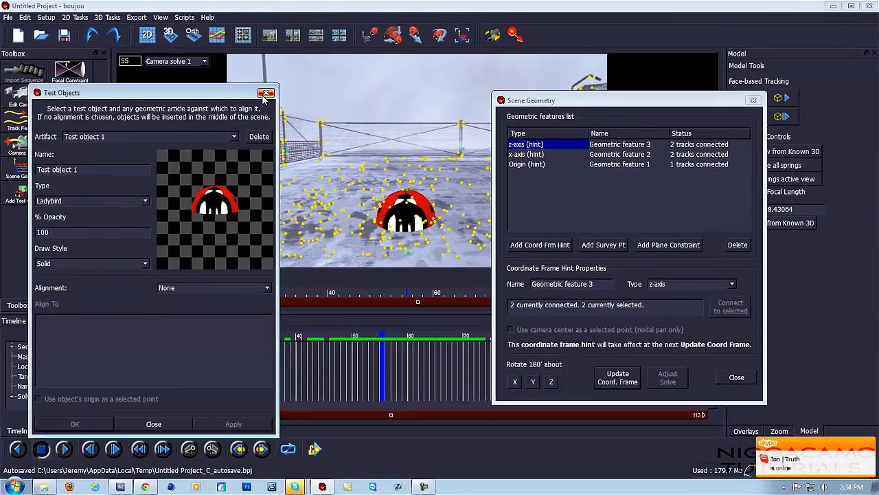
click(268, 94)
click(758, 102)
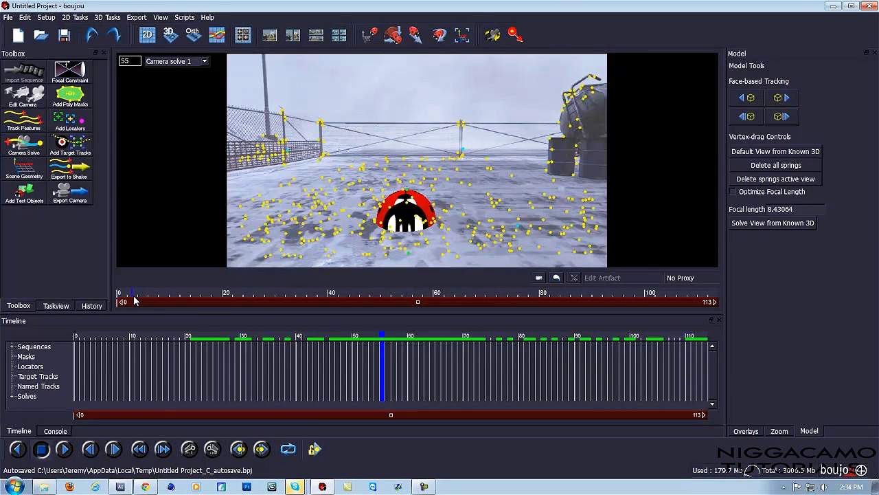
mouse_move(135, 300)
mouse_down()
mouse_move(266, 305)
mouse_move(281, 316)
mouse_move(310, 307)
mouse_move(494, 309)
mouse_up()
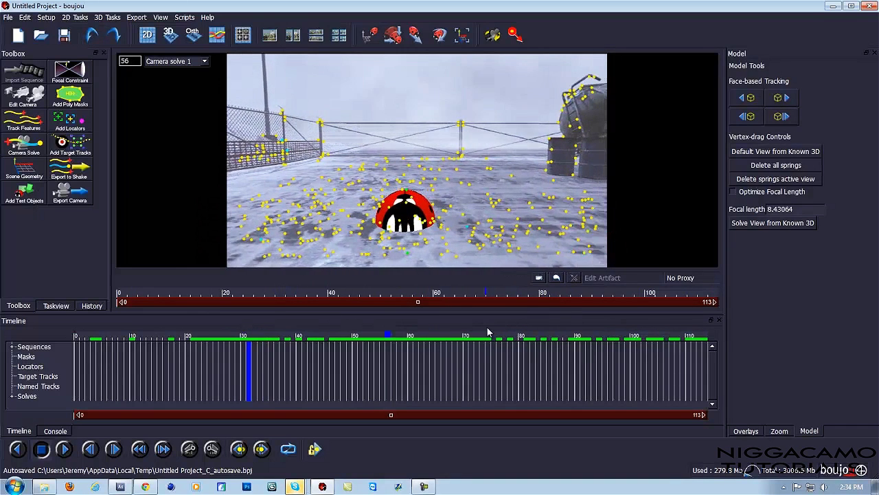
click(169, 37)
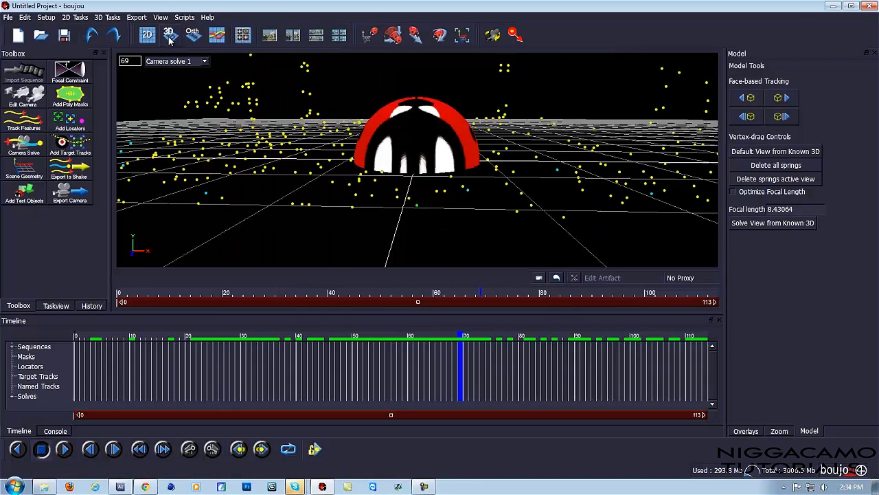
drag(280, 210, 206, 201)
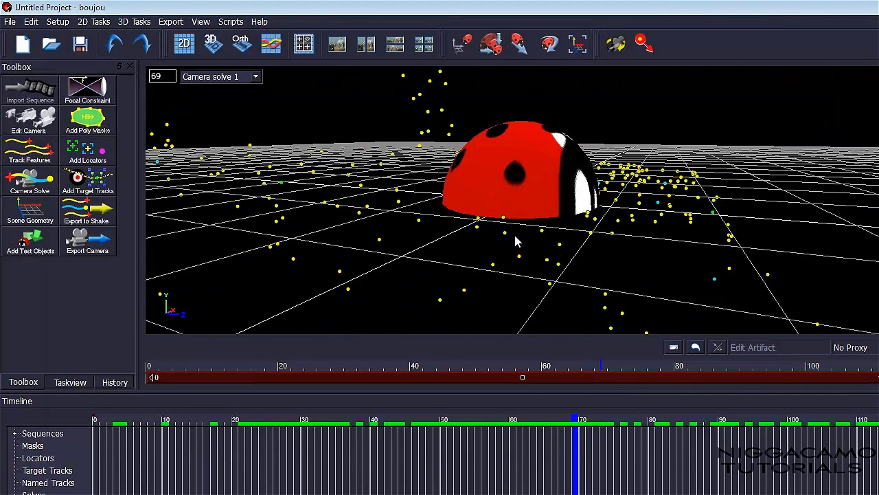
click(183, 48)
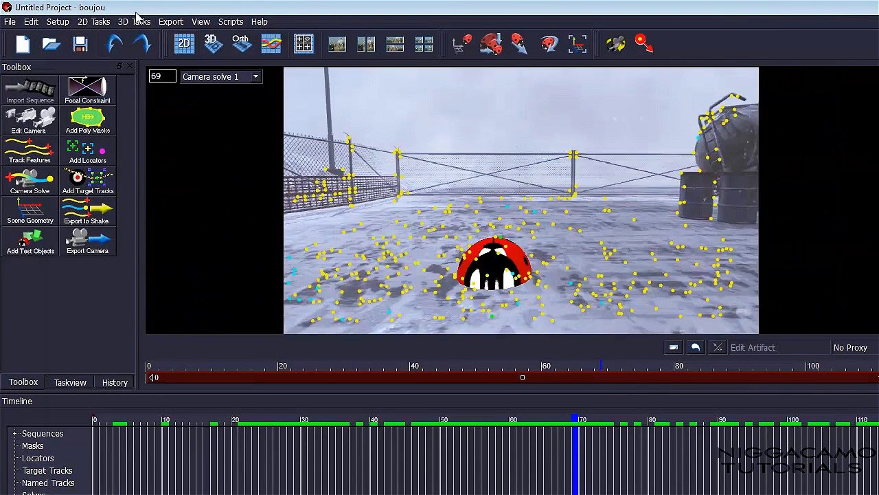
Step: Start a camera solve export with the After Effects (Maya) format
click(167, 26)
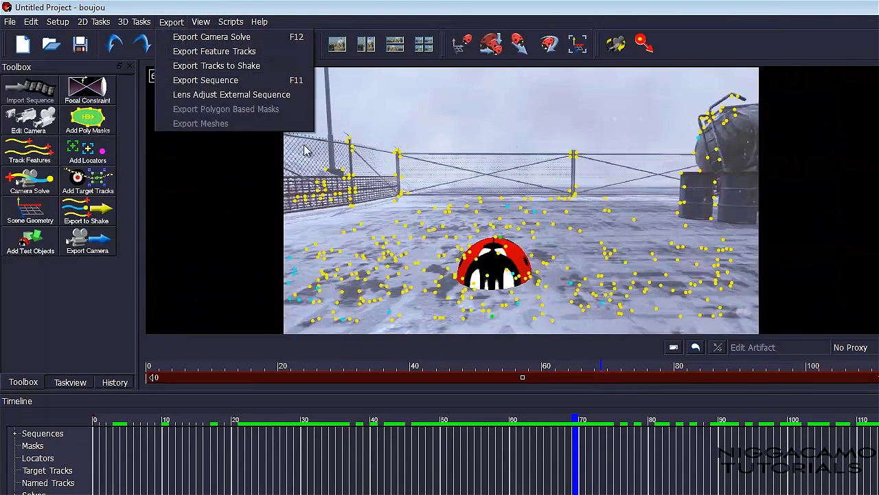
click(240, 34)
click(580, 230)
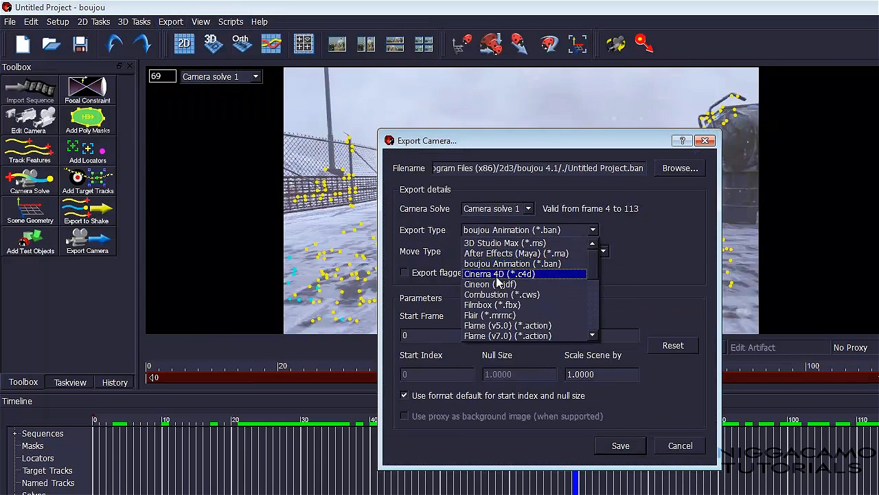
click(503, 254)
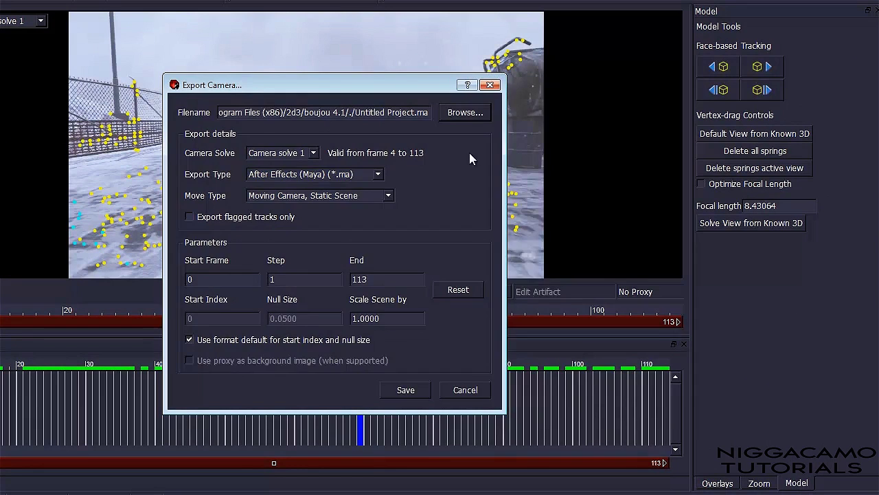
Step: Target tutorial1.ma on the Desktop and scale the scene by 100
click(465, 113)
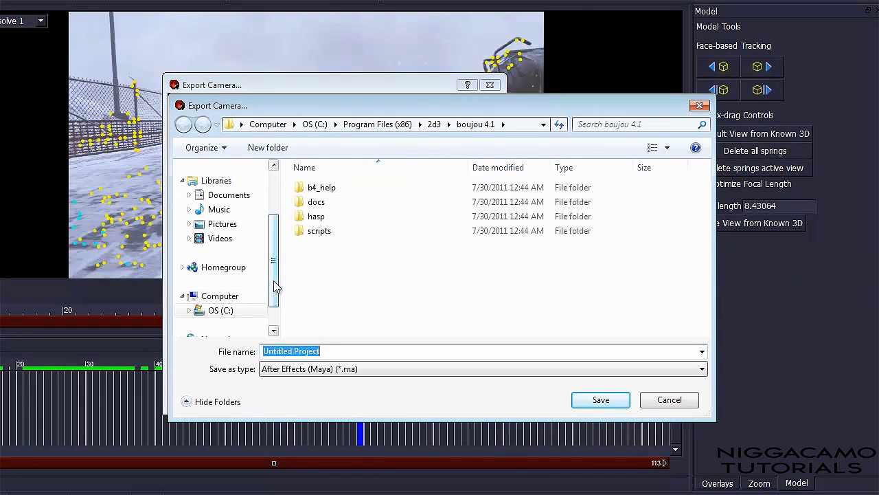
drag(274, 285, 275, 245)
click(204, 186)
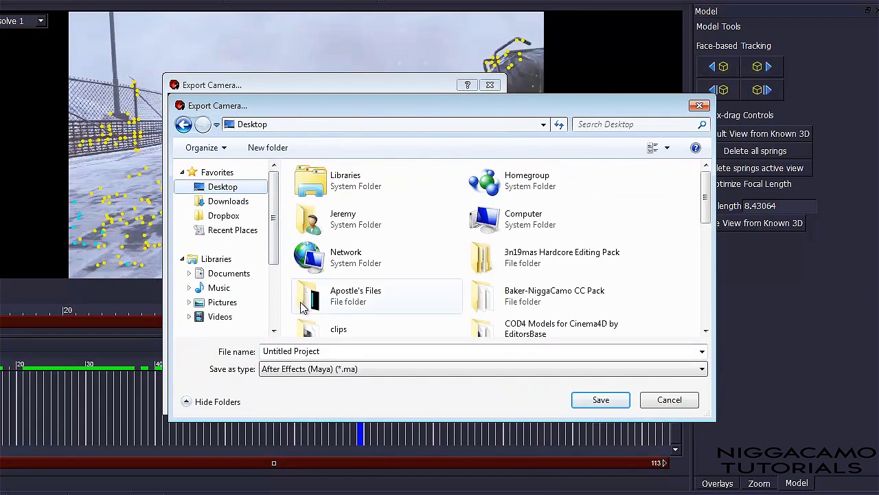
click(342, 353)
text(tut)
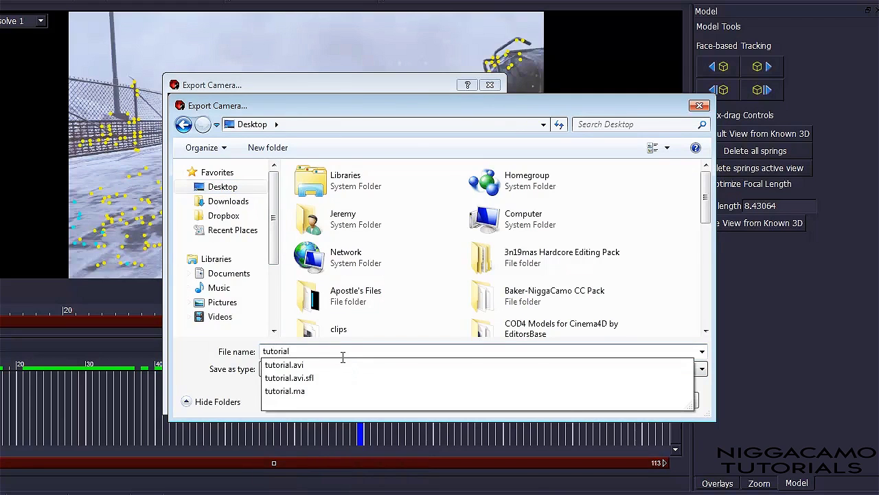
text(orial)
key(BackSpace)
text(1)
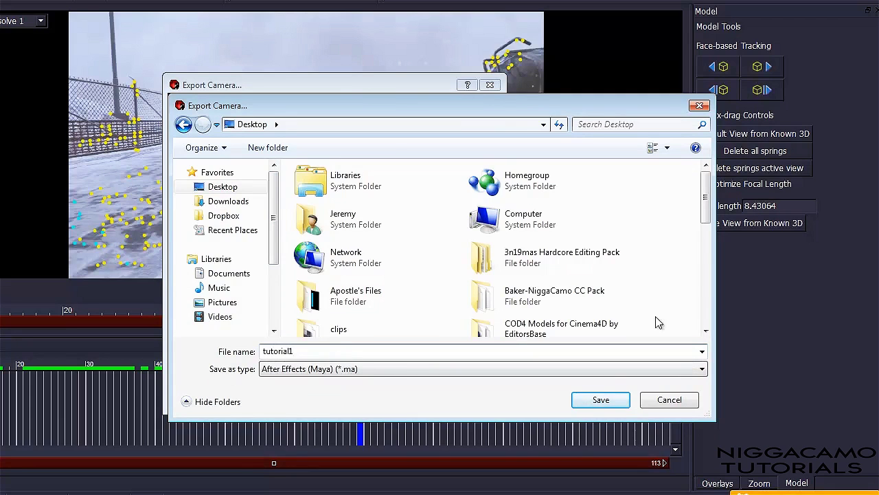
click(592, 398)
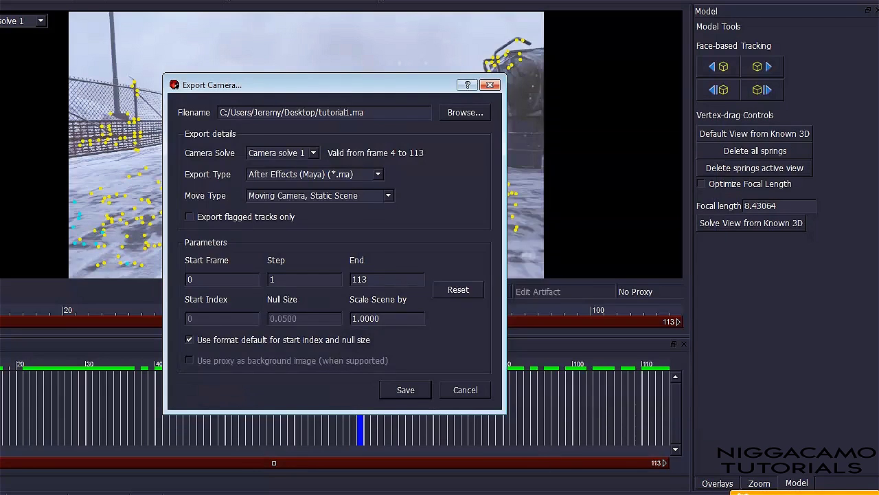
drag(402, 320, 309, 334)
text(100)
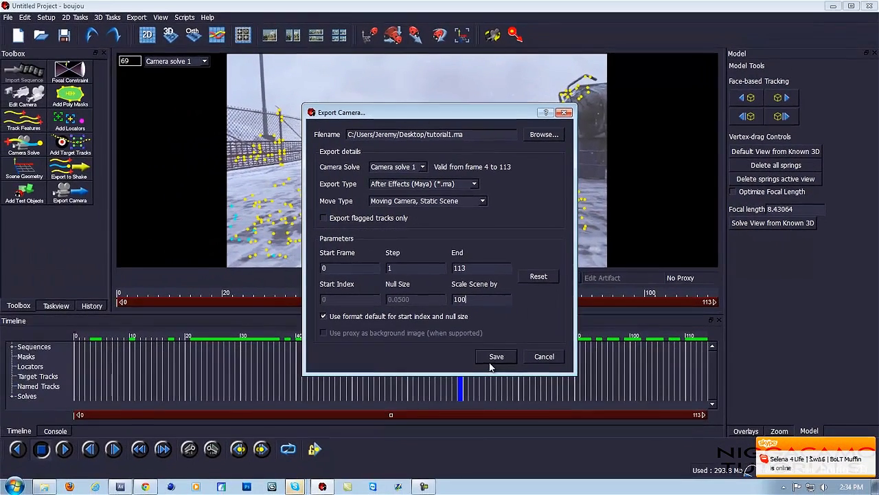
Step: Export the camera solve from boujou and bring the After Effects project back up
click(457, 371)
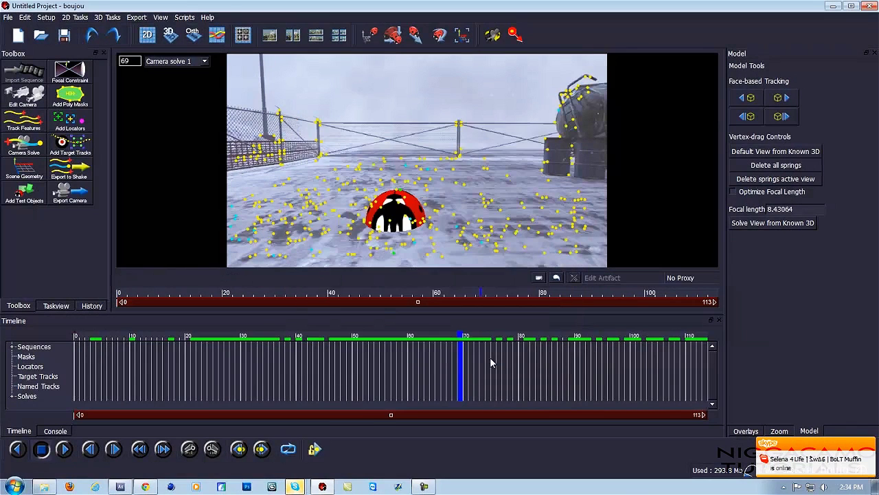
key(super+d)
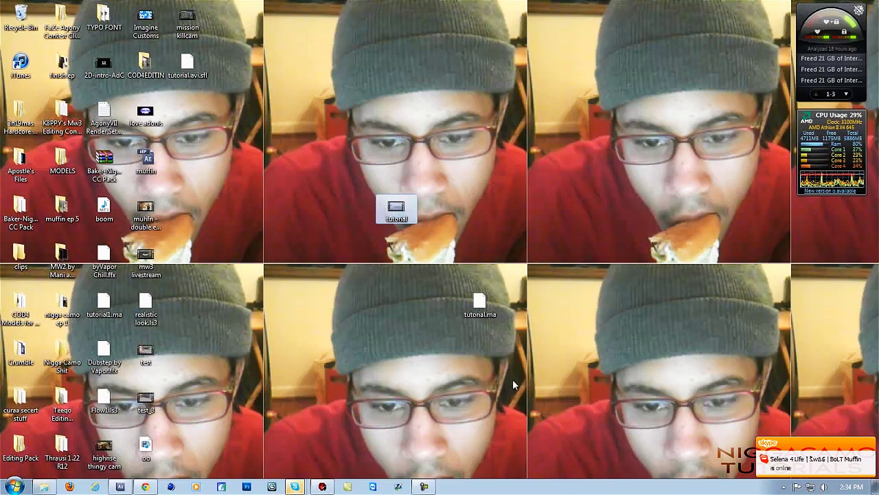
click(354, 373)
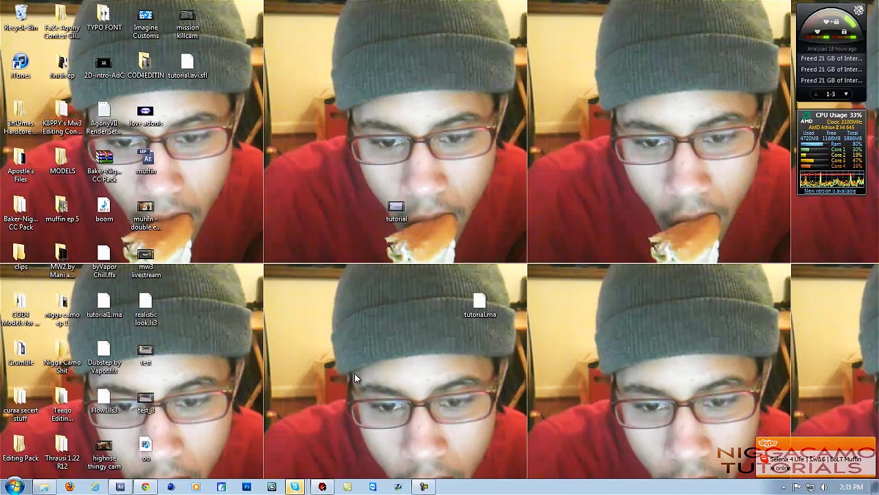
click(120, 486)
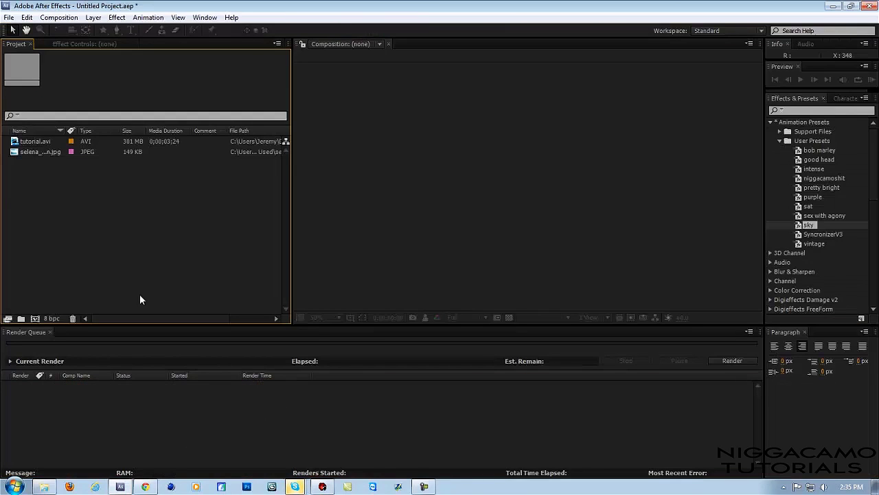
Step: Inspect the tutorial.avi footage and photo file details in the Project panel
click(50, 143)
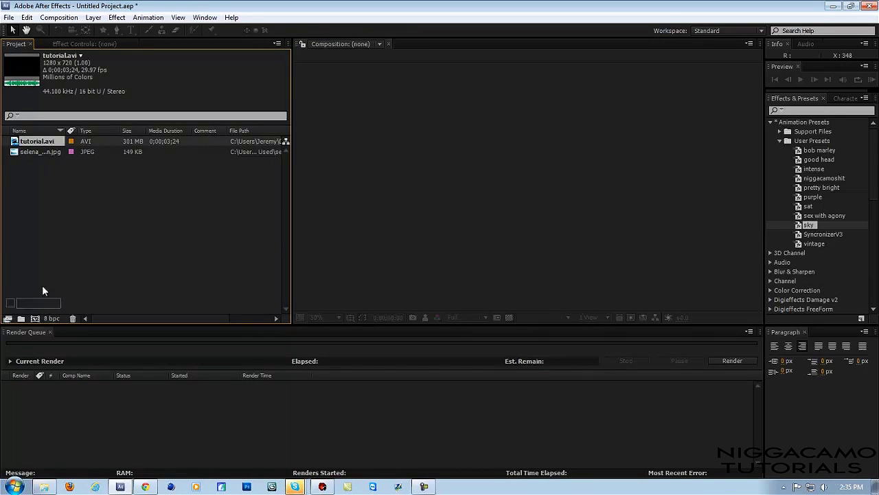
click(33, 153)
click(36, 143)
click(36, 150)
click(52, 142)
click(52, 152)
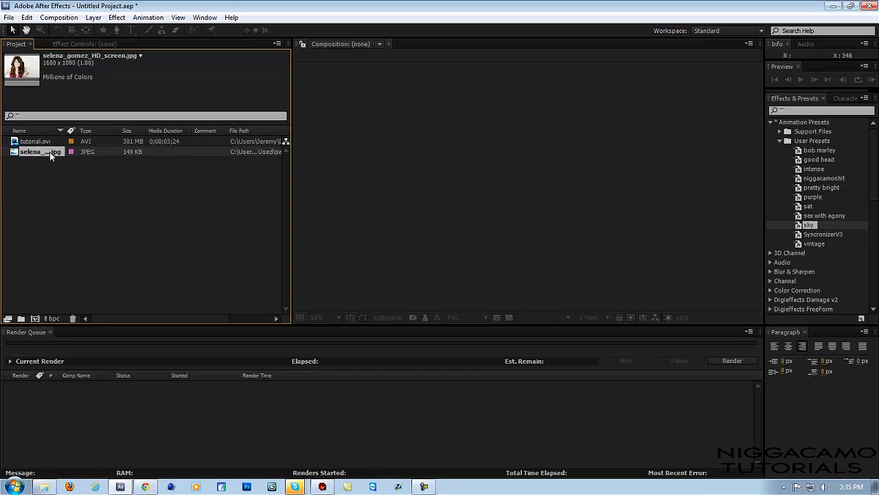
click(52, 142)
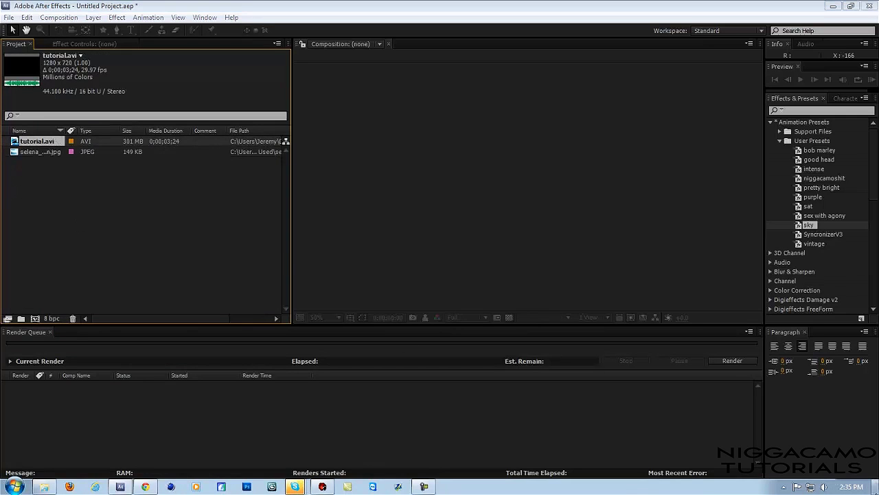
Step: Drag tutorial.ma from the desktop into After Effects to import the camera data
key(super+d)
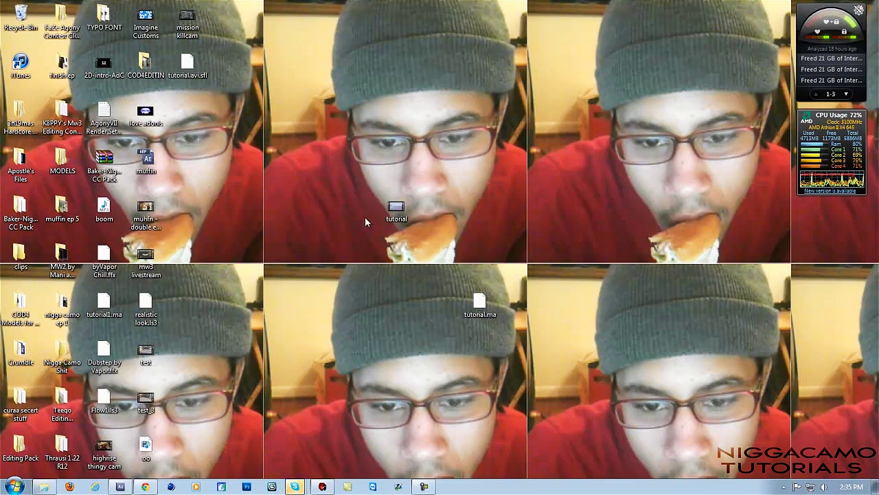
click(490, 312)
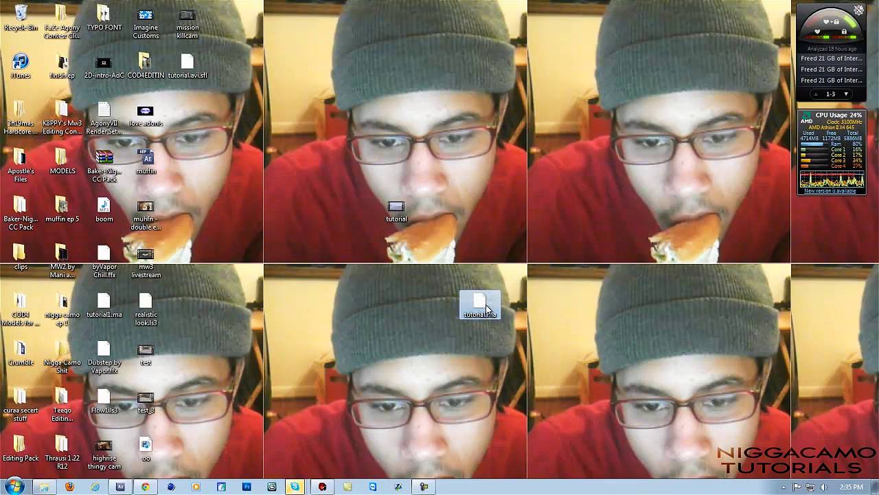
drag(486, 307, 41, 201)
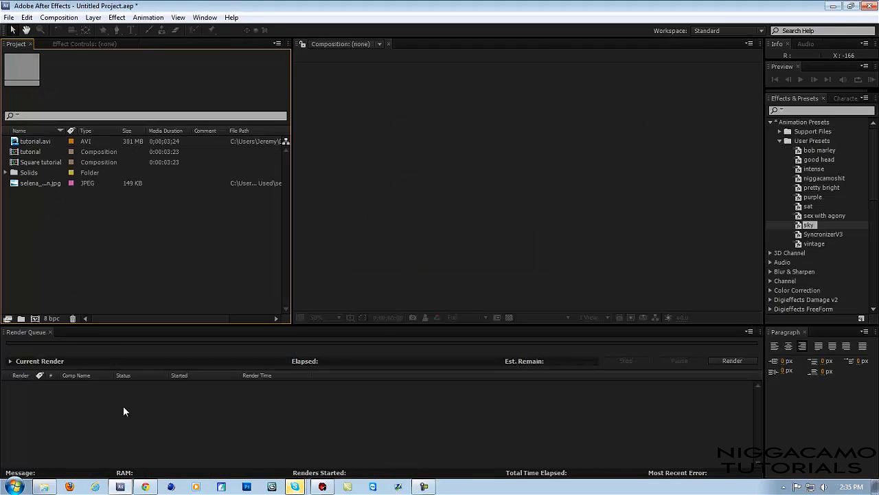
click(41, 153)
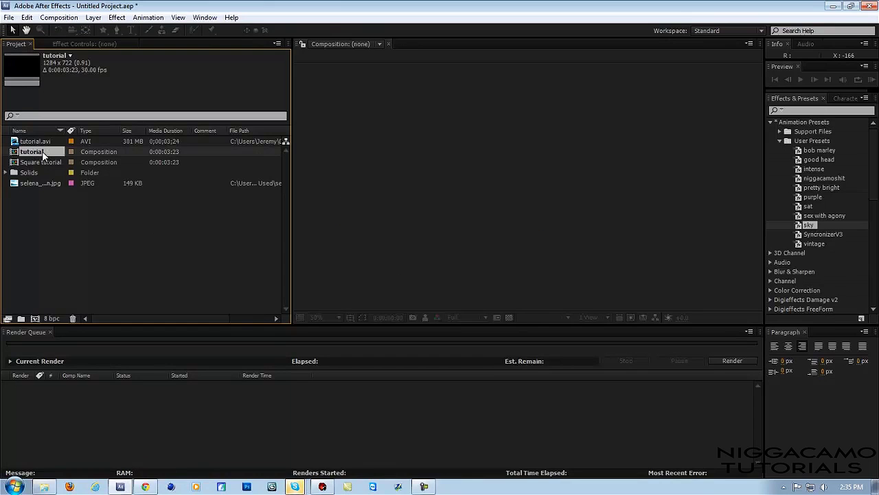
Step: Open Square tutorial and change its Composition Settings size from 1167×722 to 1280 × 720
double_click(40, 163)
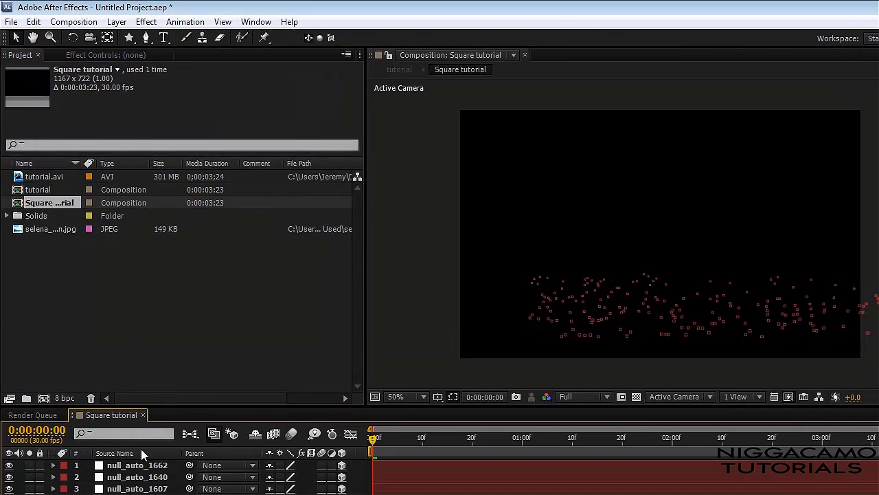
click(73, 21)
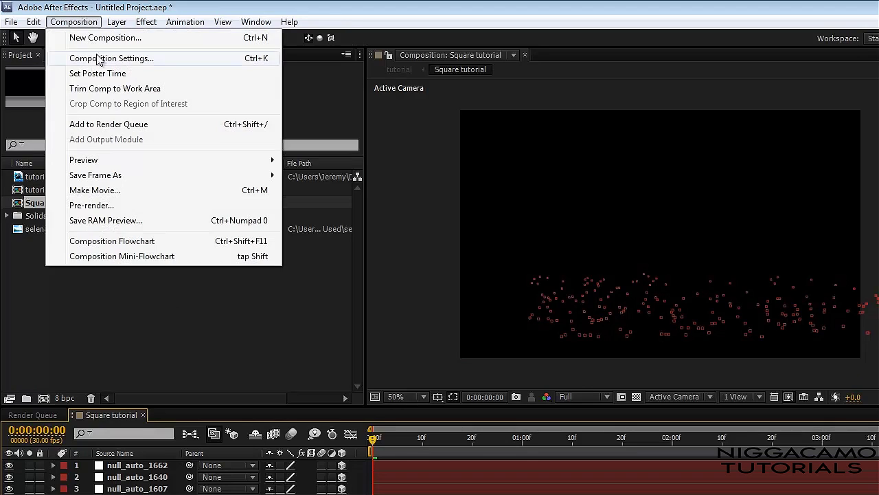
click(73, 56)
click(103, 100)
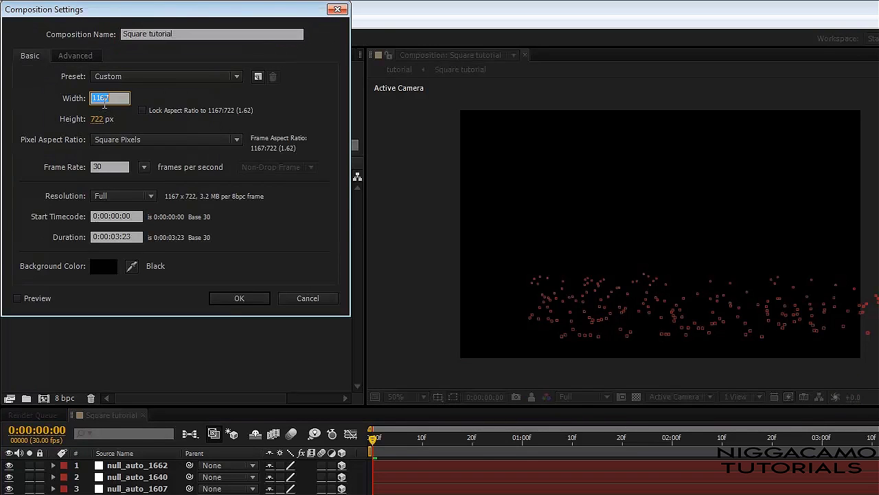
text(1280)
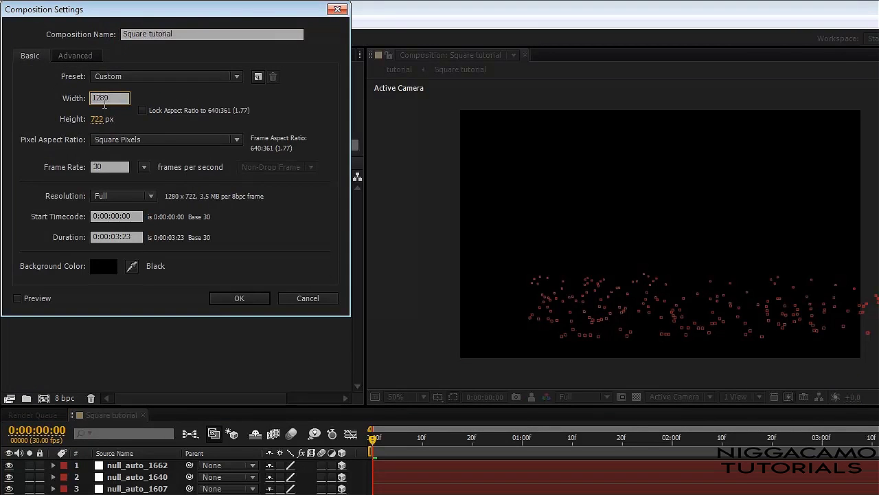
click(100, 118)
text(7)
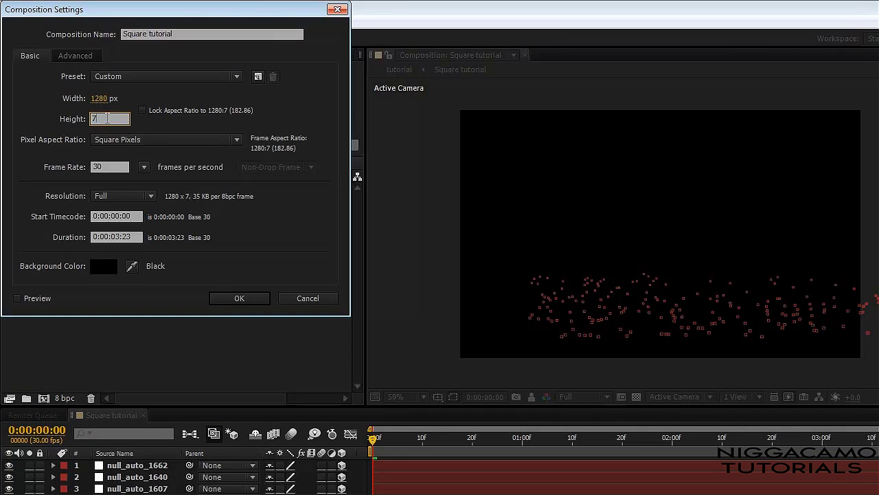
text(20)
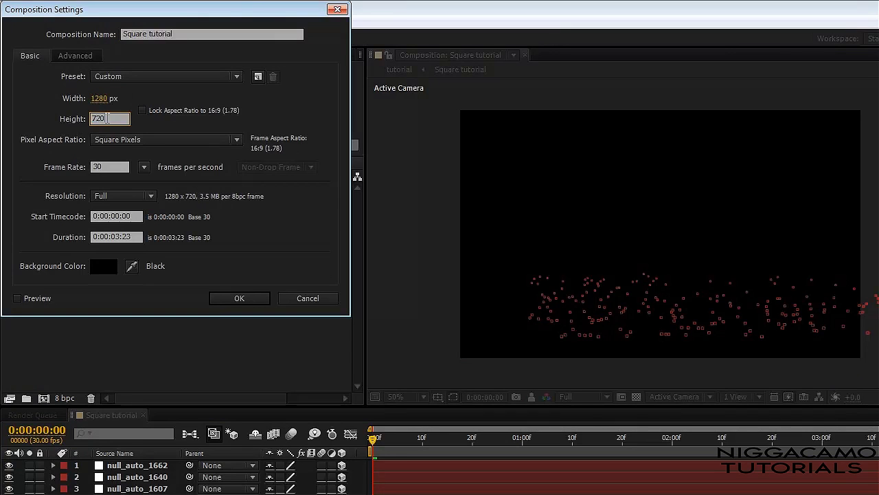
click(236, 298)
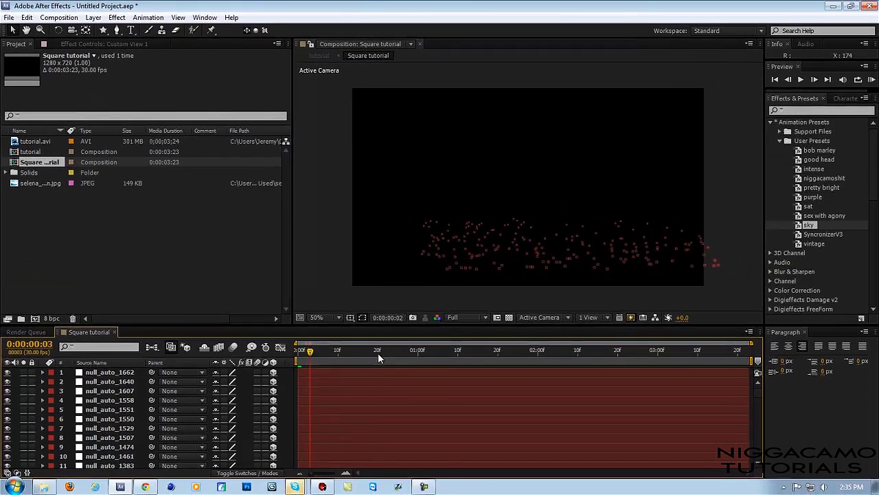
Step: Preview the tracked points and add tutorial.avi as a layer in Square tutorial
key(space)
drag(592, 373, 300, 374)
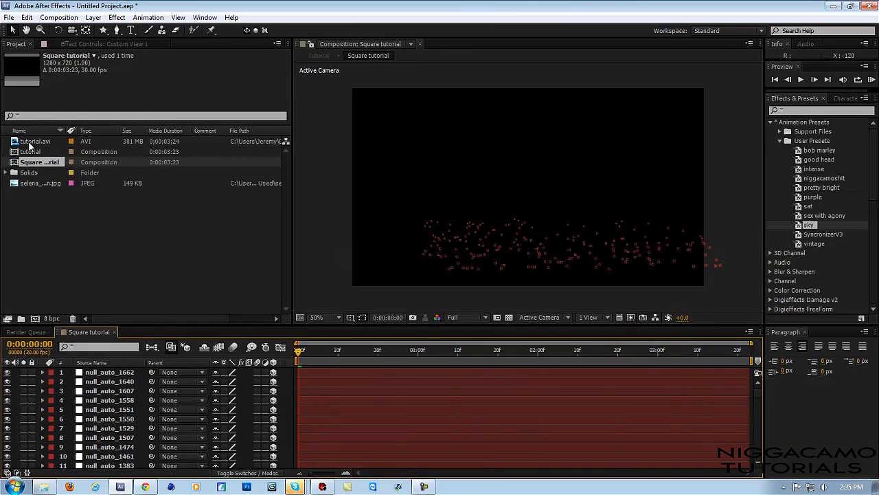
click(29, 142)
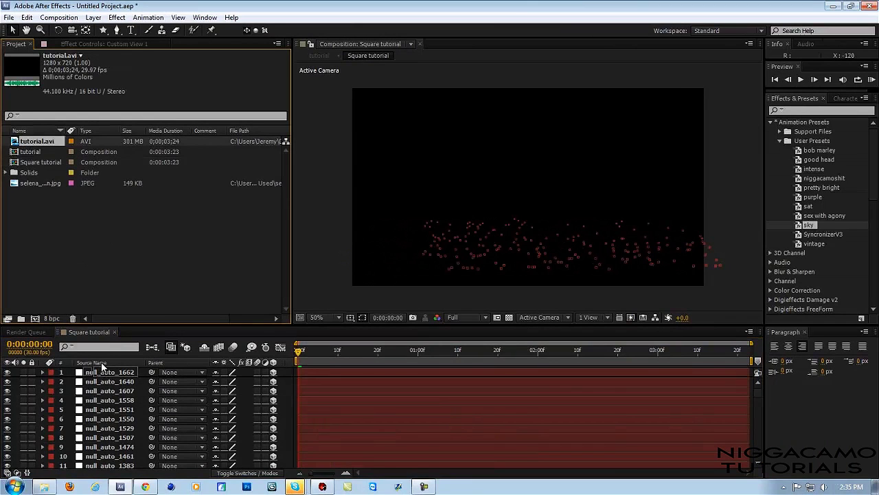
mouse_move(101, 366)
mouse_down()
mouse_move(107, 378)
mouse_move(103, 372)
mouse_up()
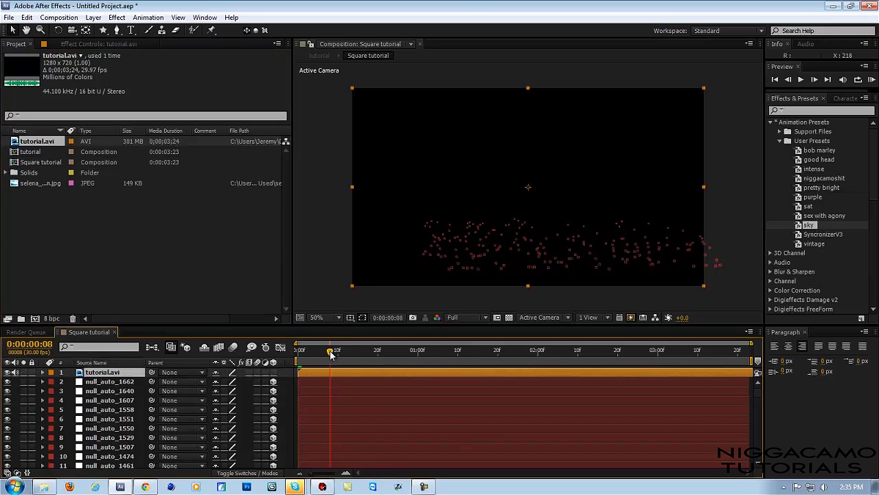
Step: Scrub to a frame showing the footage, then begin a new 1280×720, 30 fps composition
drag(333, 351, 371, 353)
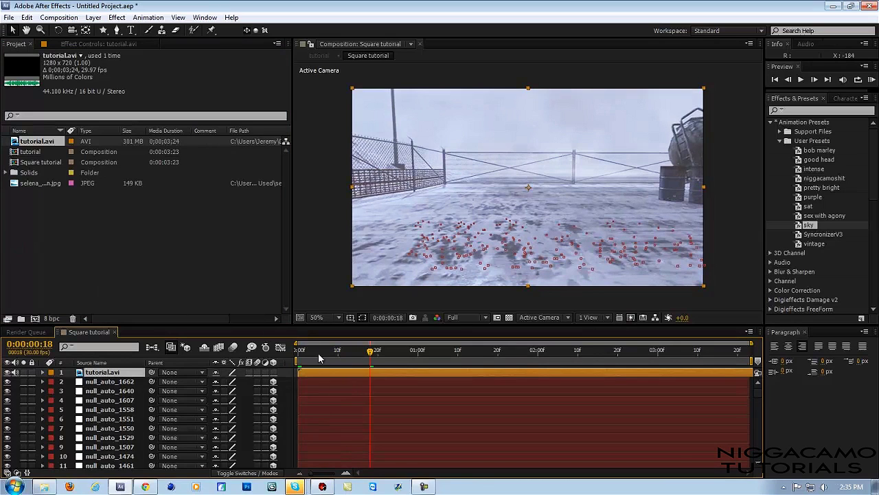
click(307, 292)
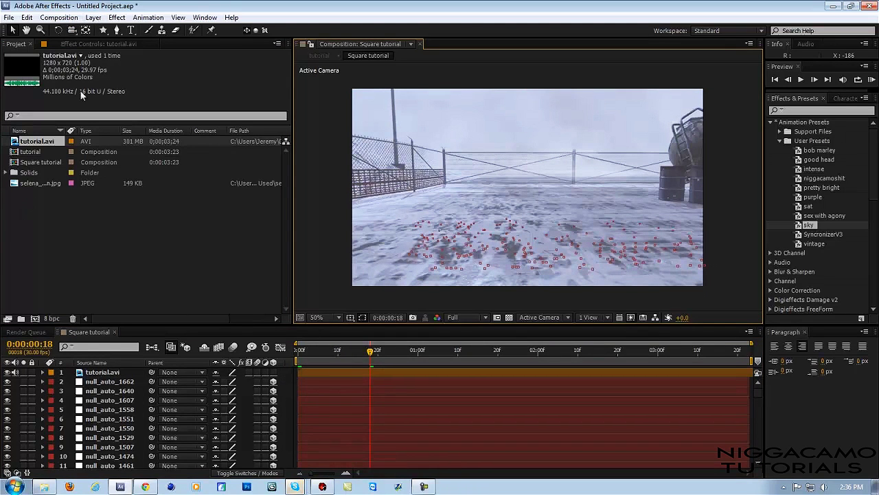
click(42, 184)
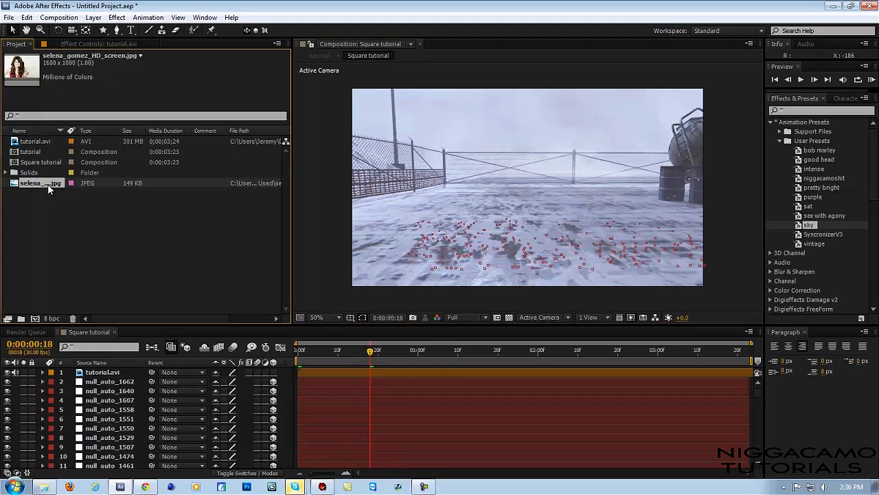
click(94, 17)
Step: Create the empty Comp 1 and add a white solid layer to it
mouse_move(59, 17)
click(68, 33)
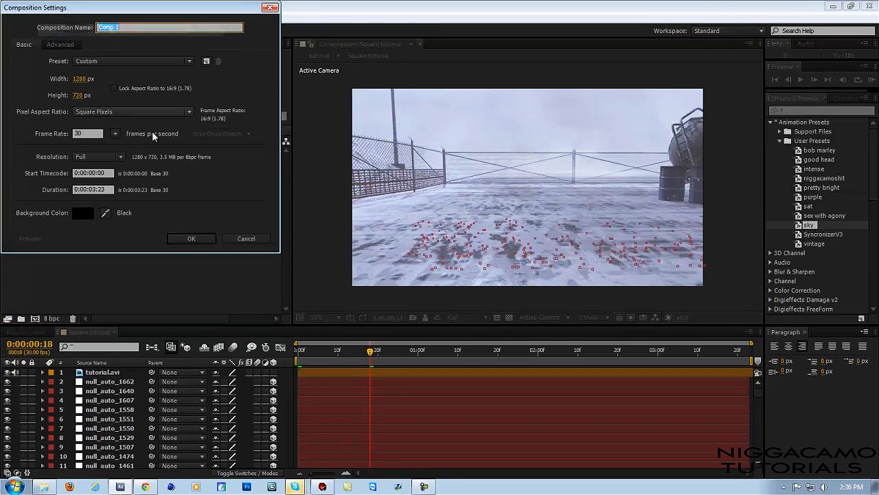
click(180, 239)
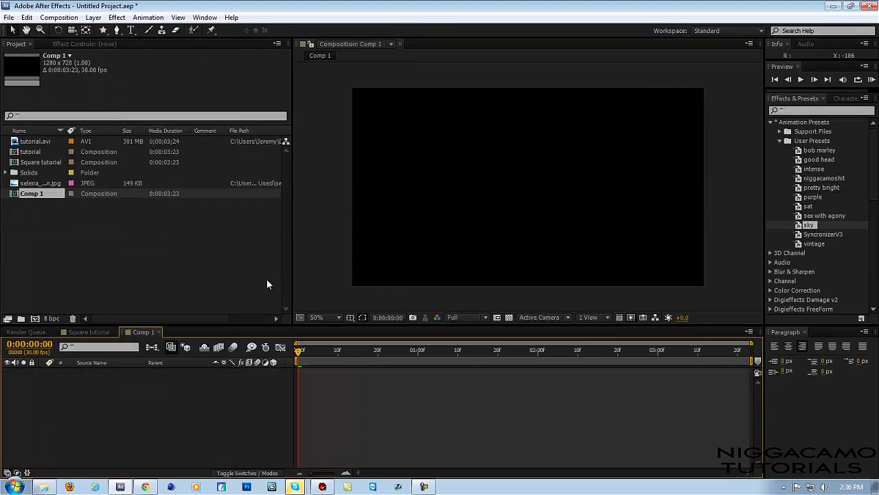
click(93, 18)
mouse_move(104, 32)
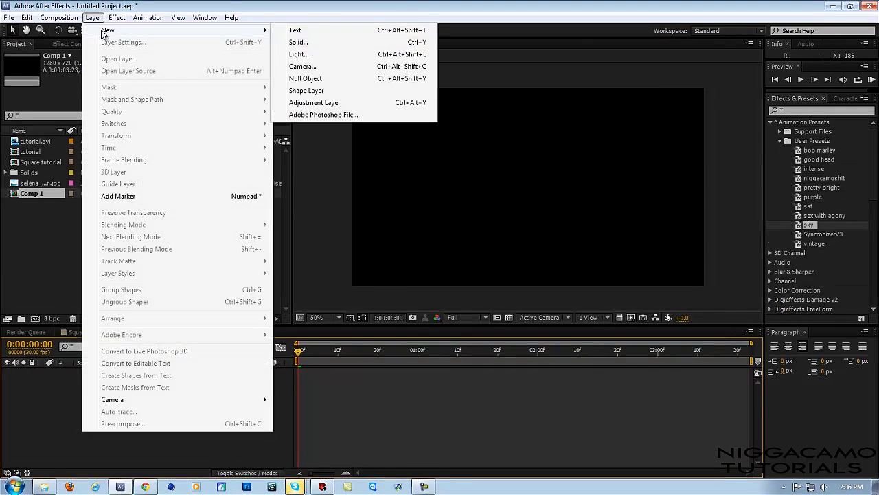
click(314, 43)
click(141, 220)
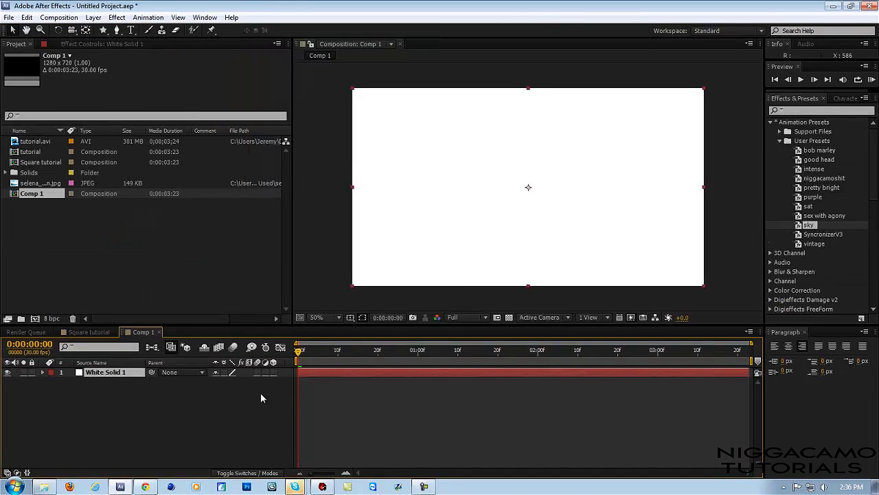
Step: Add a full-size rounded-rectangle mask to White Solid 1 and scale it to 40%
click(103, 30)
click(158, 40)
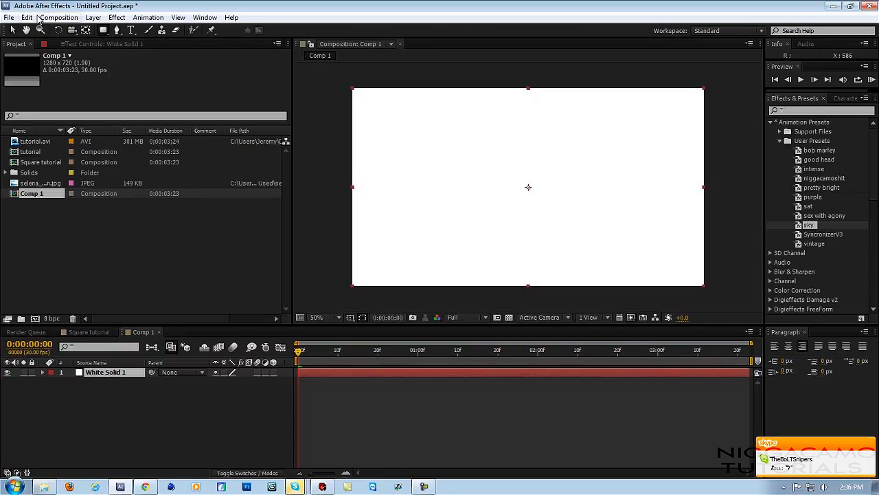
double_click(105, 30)
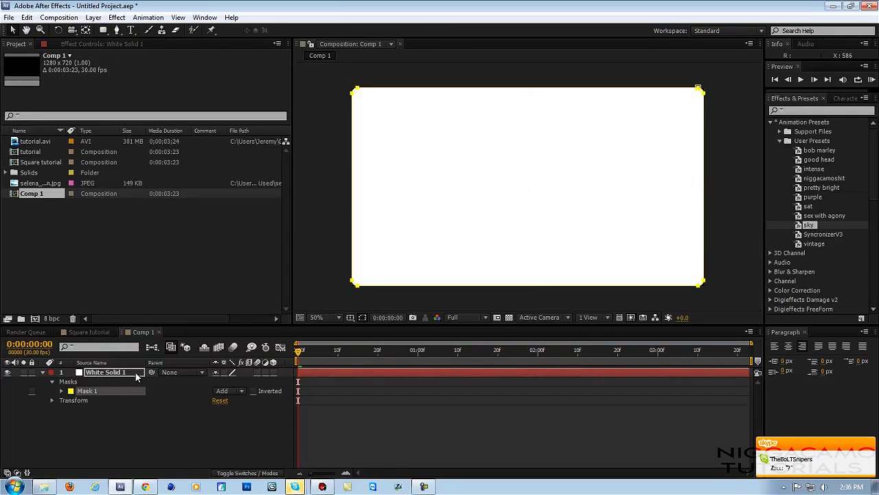
click(120, 372)
key(s)
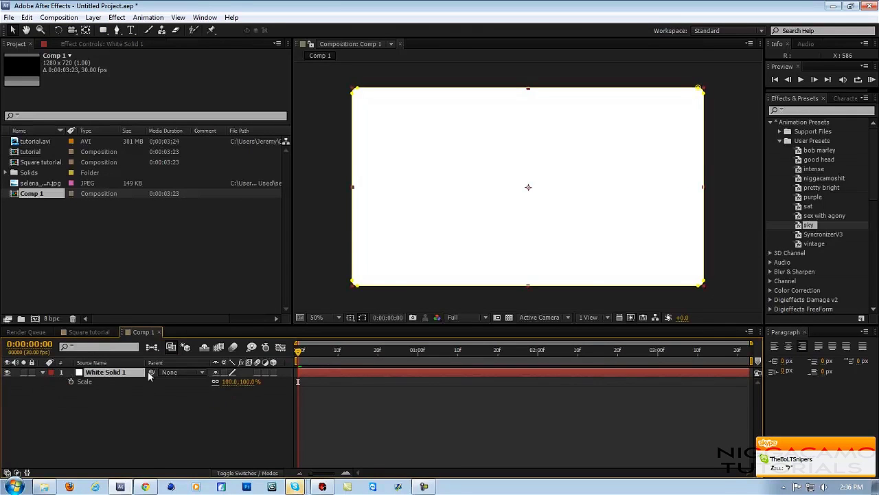
drag(246, 391, 219, 386)
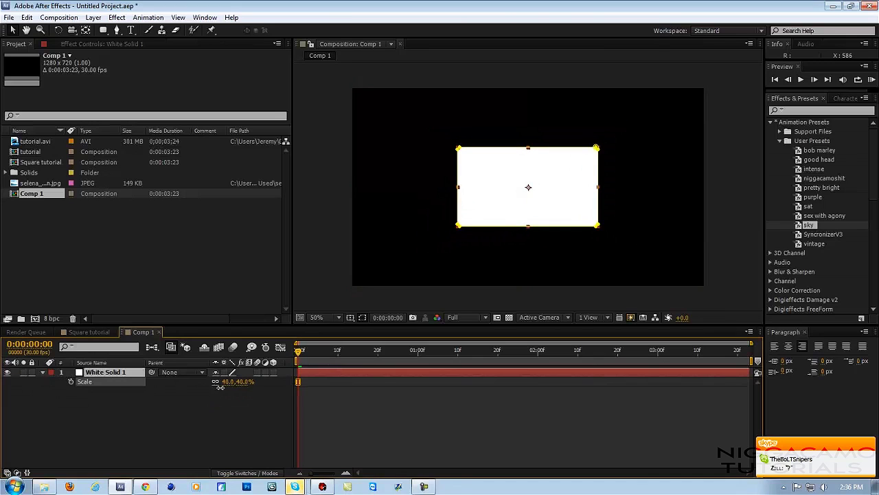
Step: Duplicate the mask, set the copy to Subtract, and feather it about 278 px
key(m)
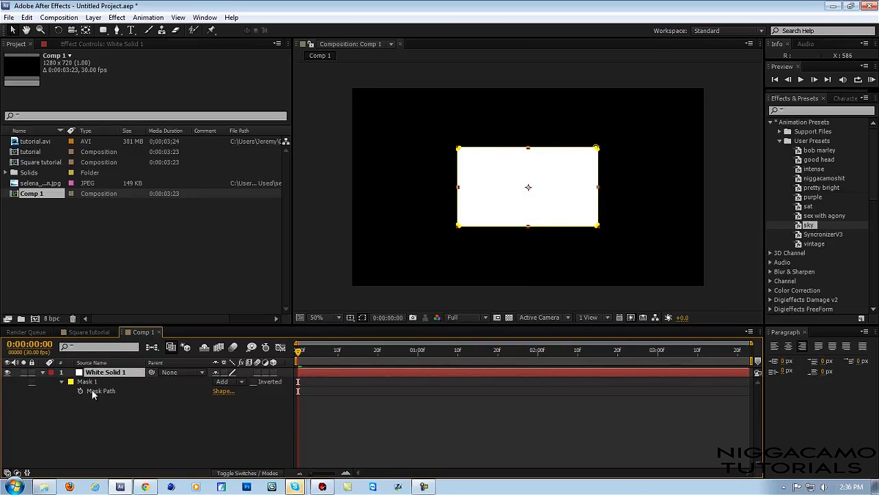
click(97, 384)
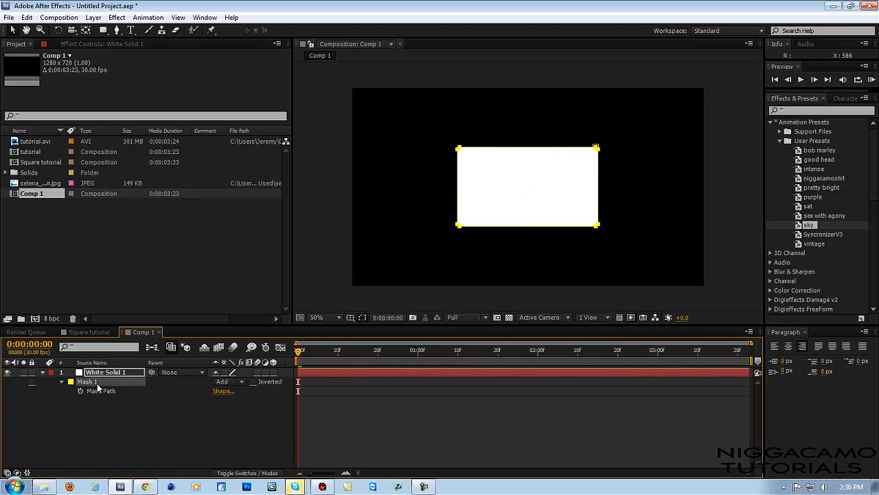
key(ctrl+d)
click(224, 411)
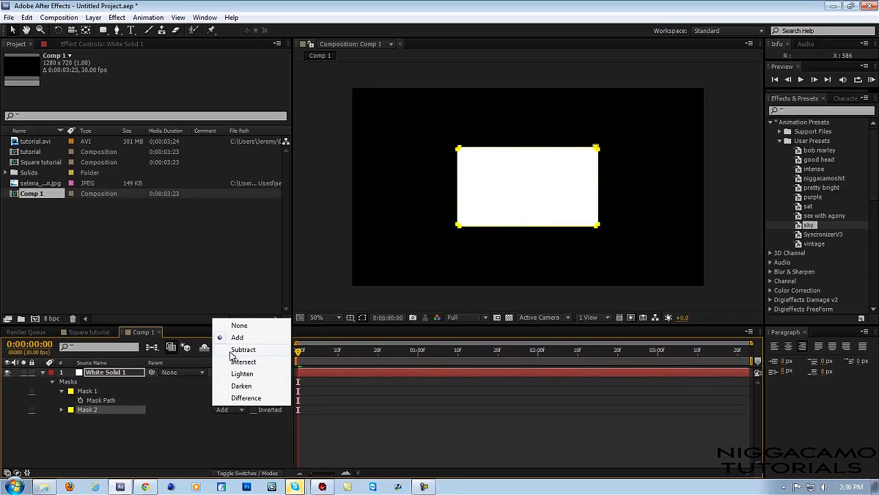
click(234, 354)
key(f)
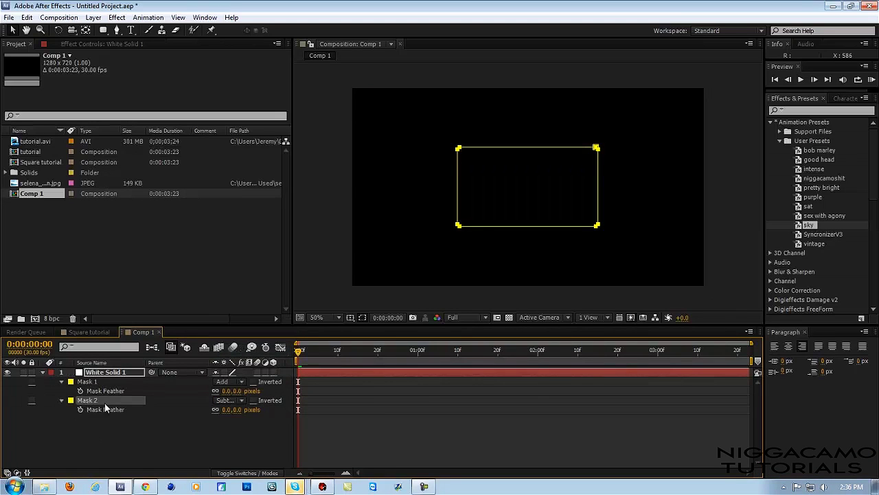
drag(236, 410, 375, 417)
Step: Duplicate the glowing frame layer and scale the top copy to 45%
click(42, 372)
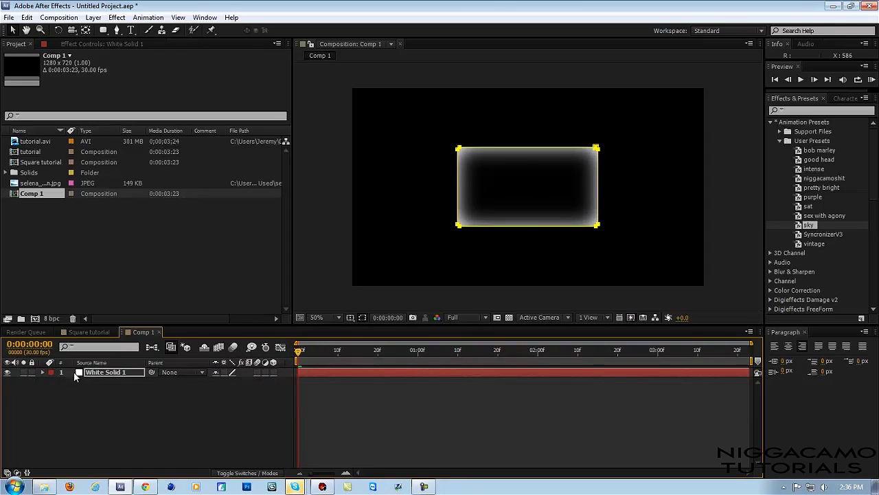
key(ctrl+d)
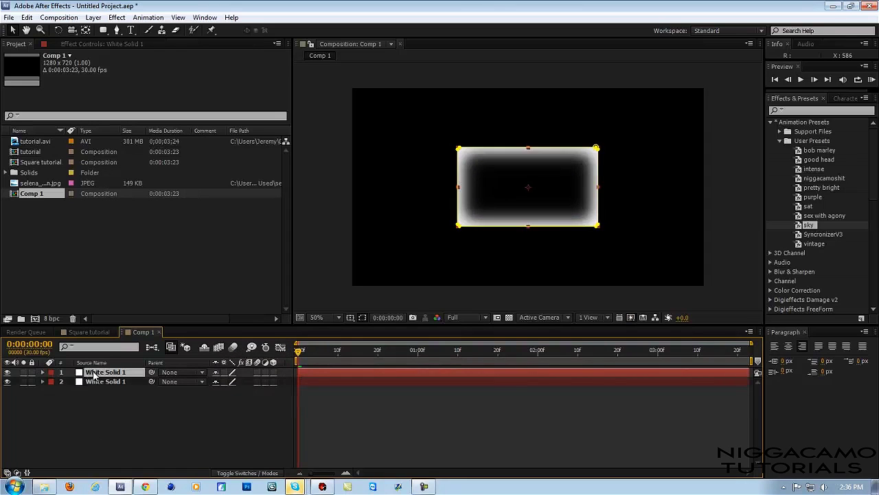
click(95, 375)
key(s)
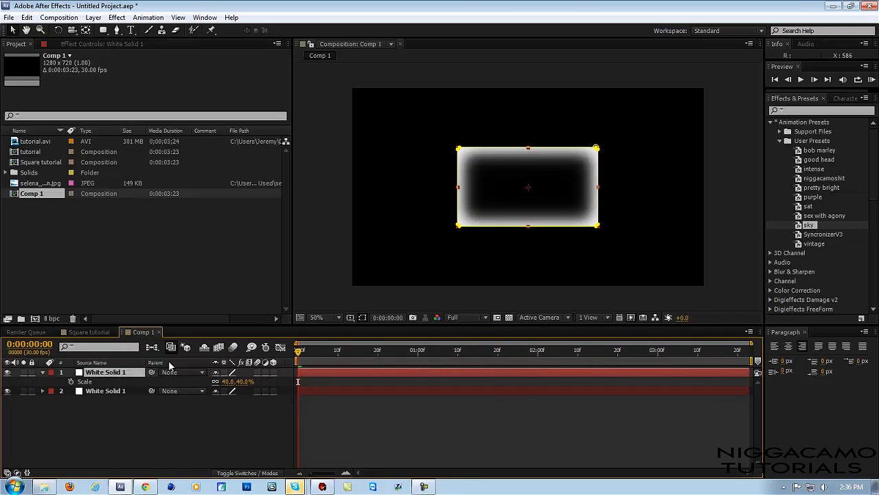
mouse_move(245, 381)
mouse_down()
mouse_move(265, 383)
mouse_move(246, 386)
mouse_move(255, 387)
mouse_up()
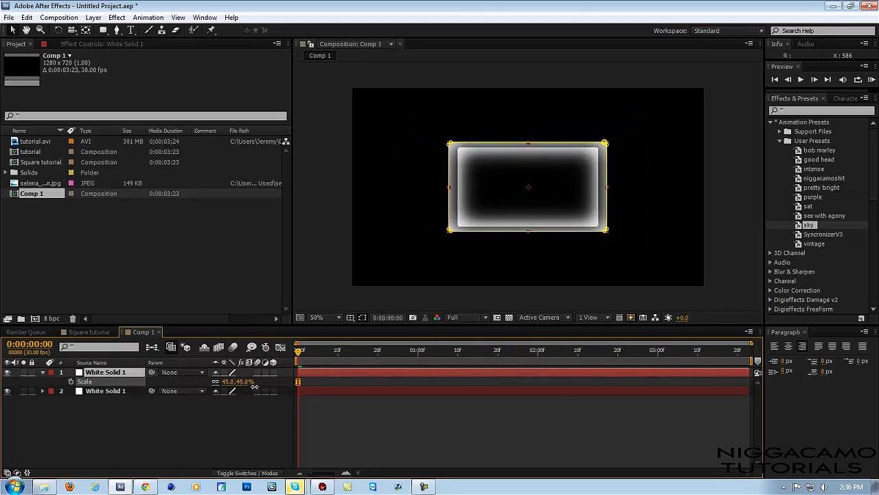
click(113, 374)
Step: Duplicate the enlarged frame again and scale the newest copy to about 49%
key(ctrl+s)
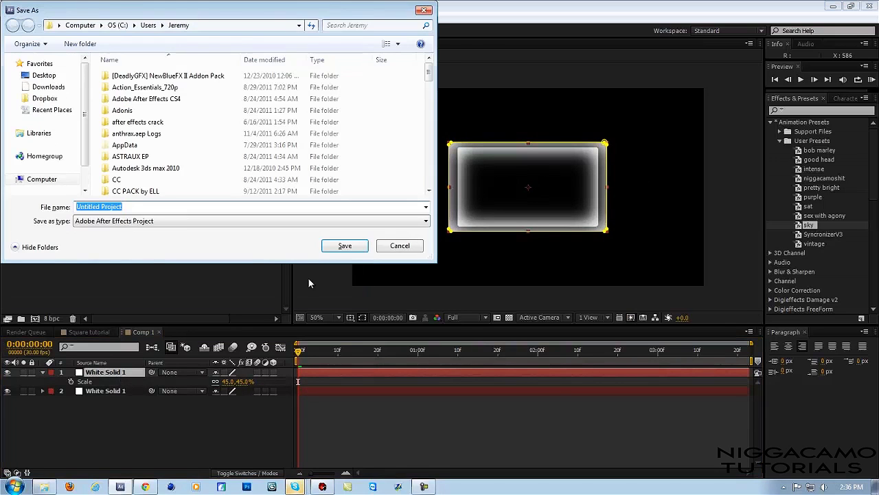
click(402, 243)
key(ctrl+d)
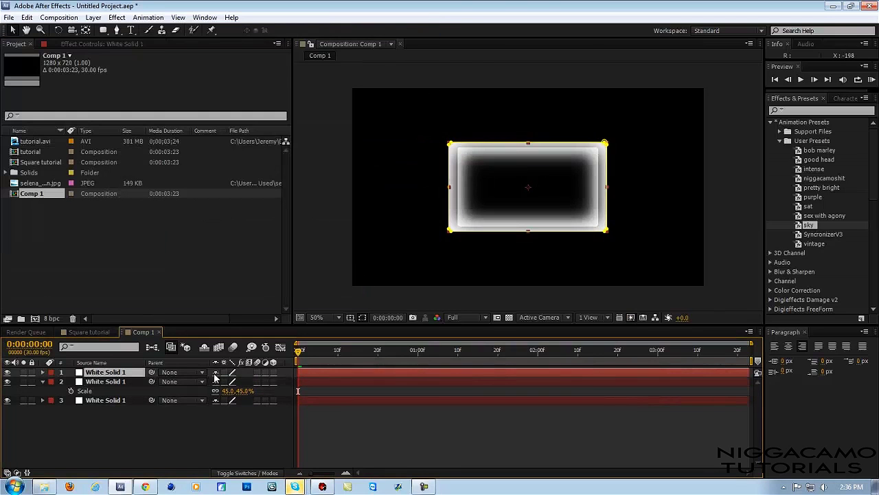
key(a)
key(s)
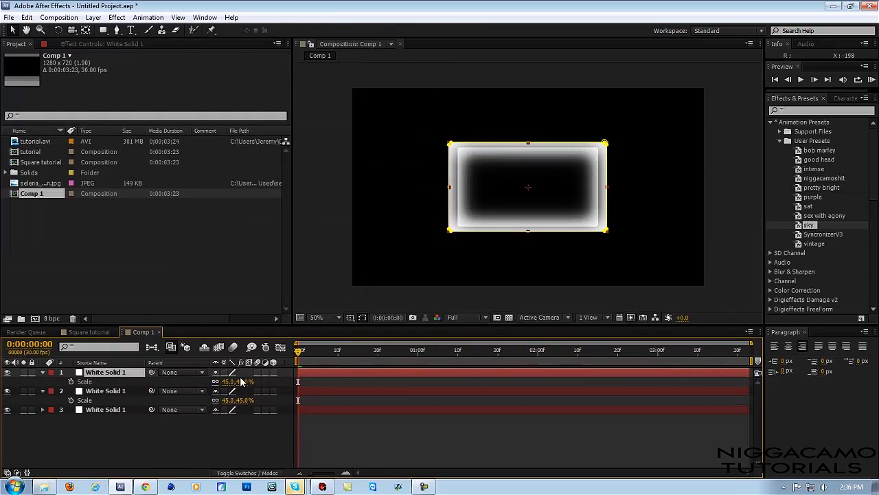
mouse_move(240, 383)
mouse_down()
mouse_move(252, 382)
mouse_move(243, 382)
mouse_up()
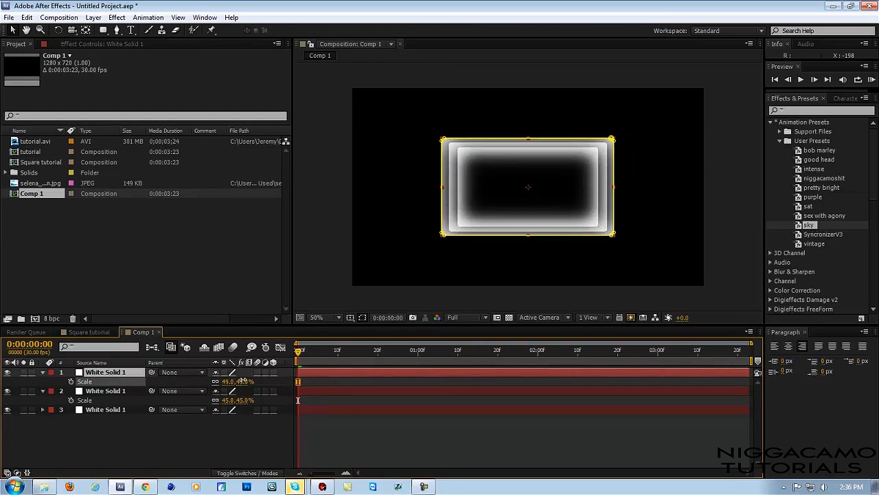
Step: Search for the Fill effect and apply it to all three frame layers
click(302, 272)
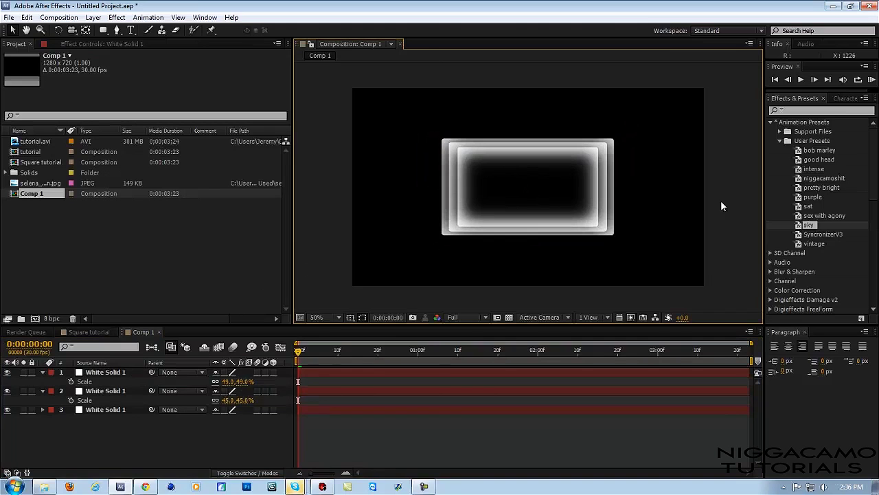
click(828, 112)
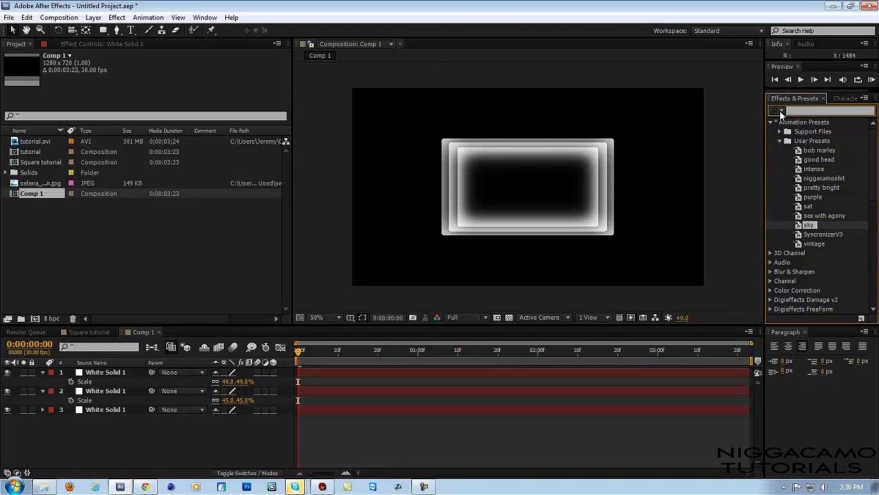
text(fill)
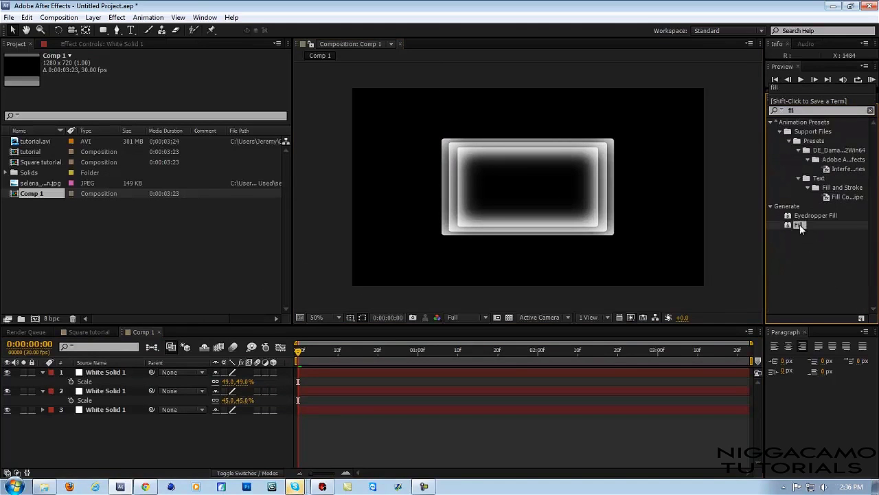
drag(799, 225, 138, 372)
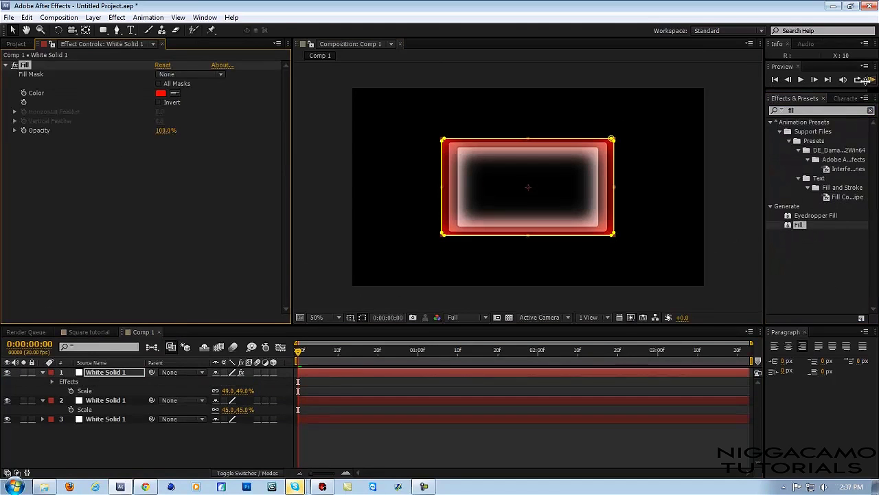
drag(801, 230, 350, 402)
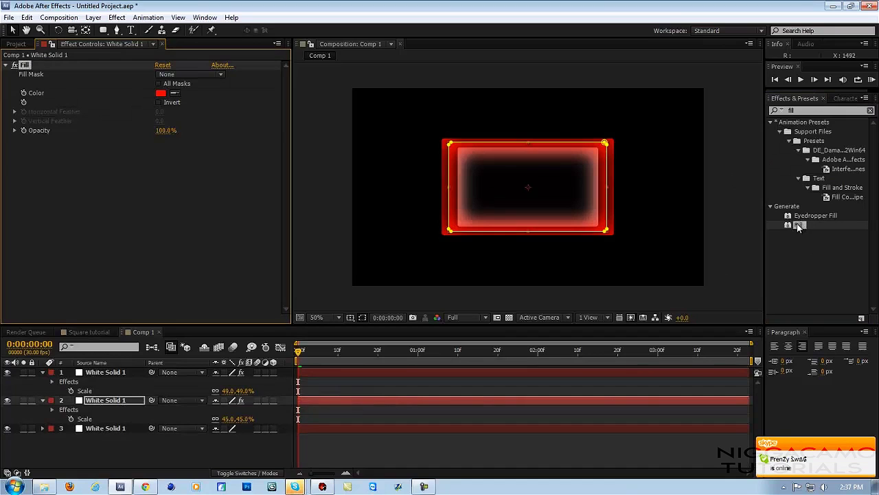
drag(798, 225, 437, 427)
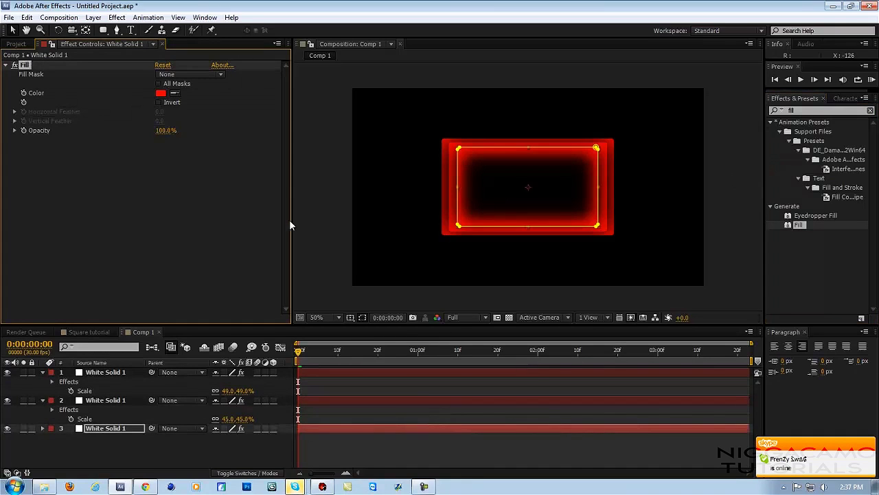
Step: Set the inner frame's fill to green and the middle frame's to magenta F600FF
click(160, 93)
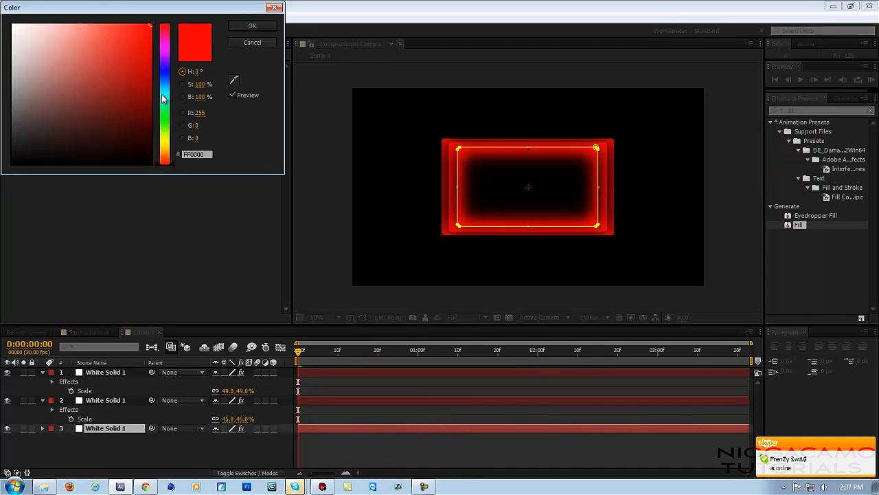
click(162, 128)
click(233, 26)
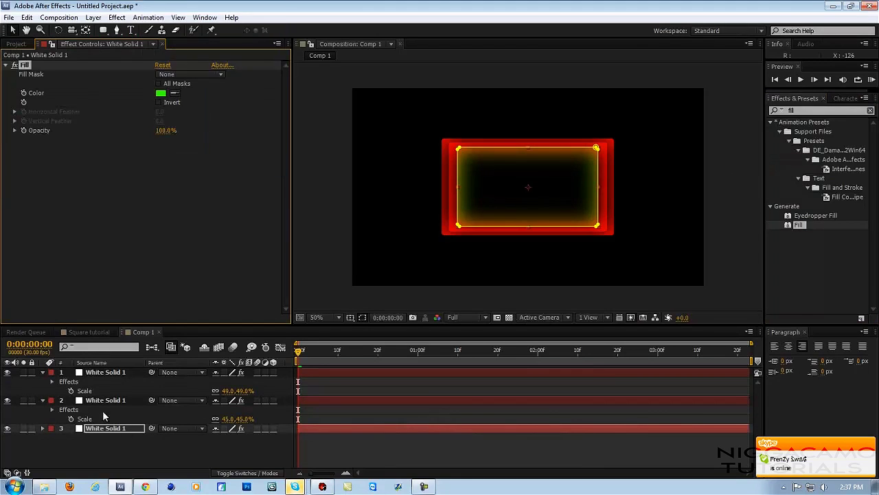
click(108, 403)
click(160, 93)
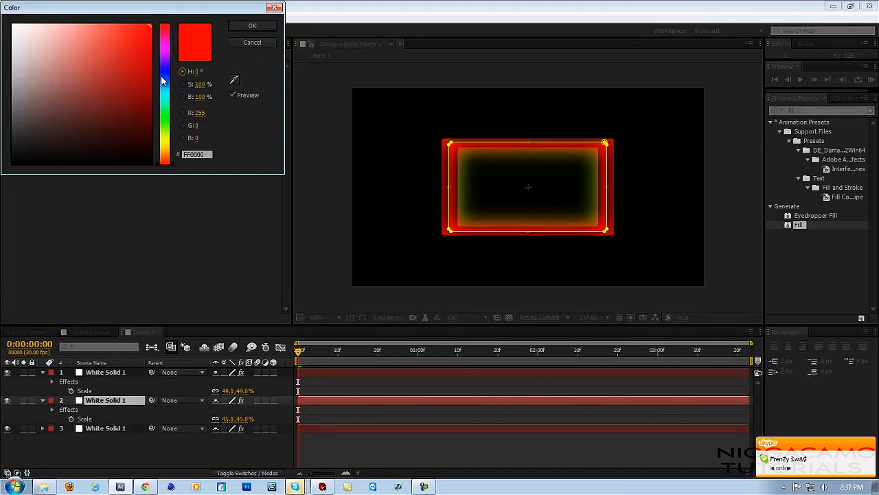
click(165, 51)
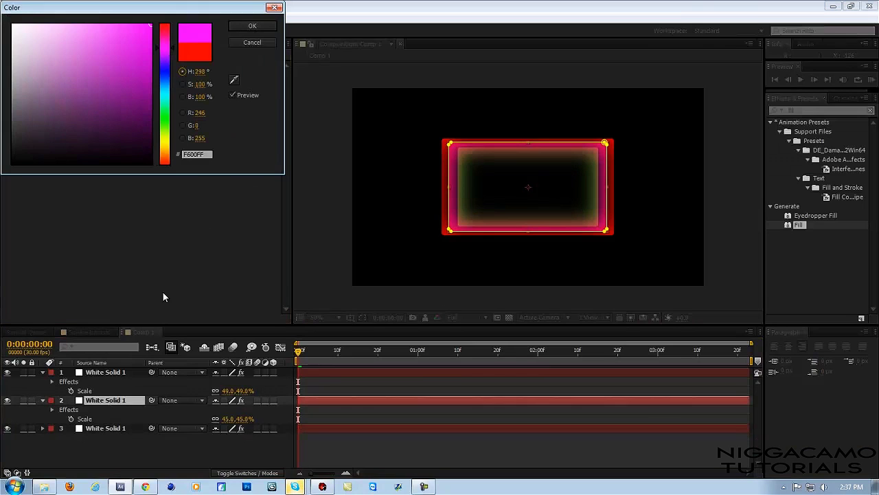
click(250, 26)
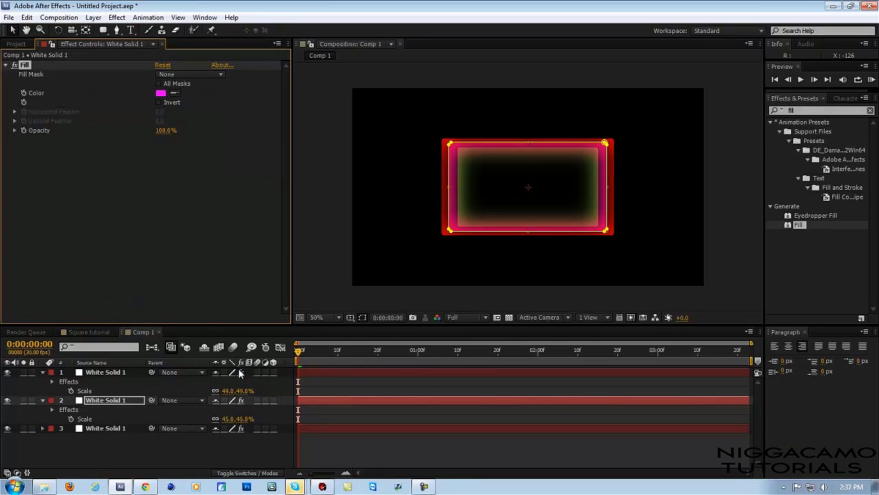
Step: Set the outer frame's fill colour to cyan 00CCFF
click(106, 372)
click(160, 94)
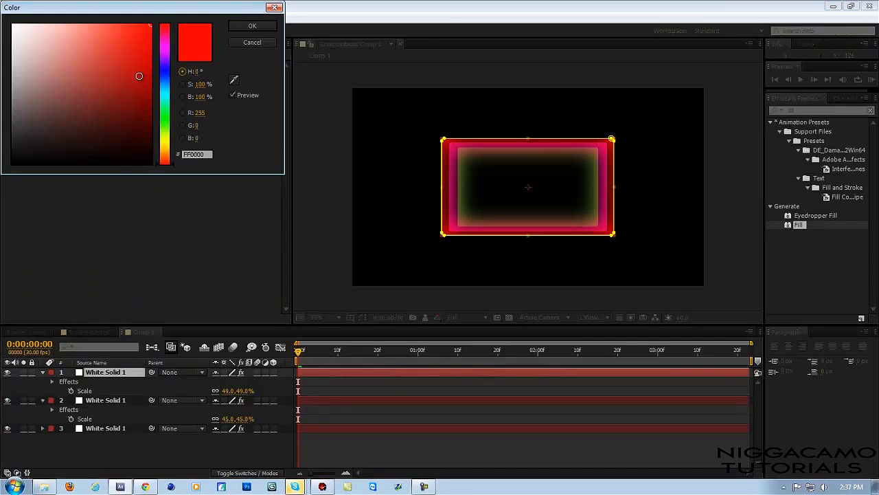
drag(159, 105, 161, 94)
click(252, 26)
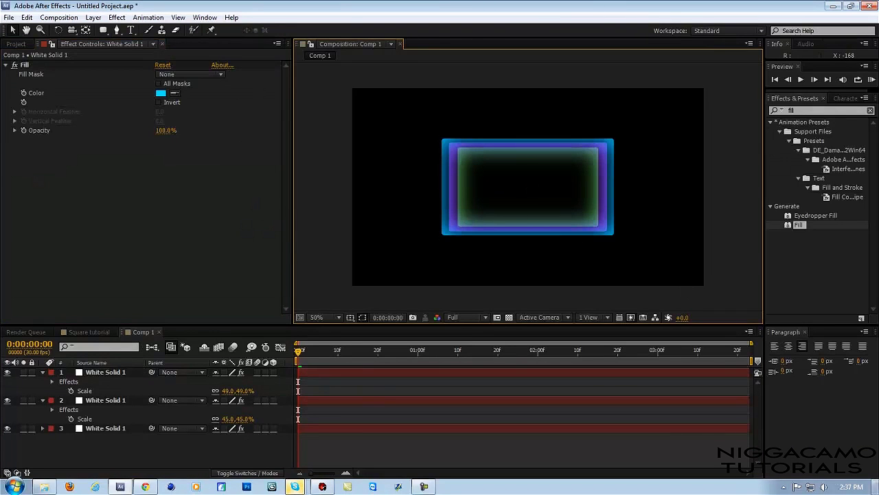
Step: Add the photo to Comp 1 as the top layer, scaled to 30.0, 25.6% inside the frames
click(16, 44)
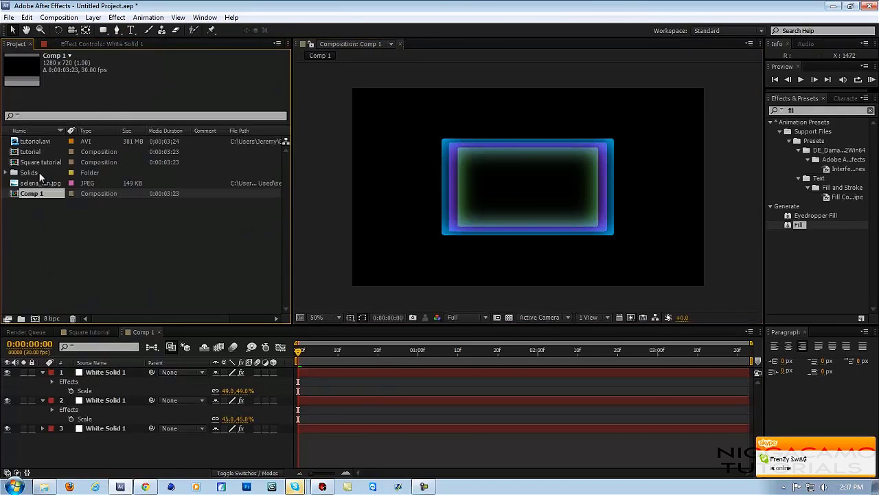
drag(39, 183, 71, 371)
right_click(432, 253)
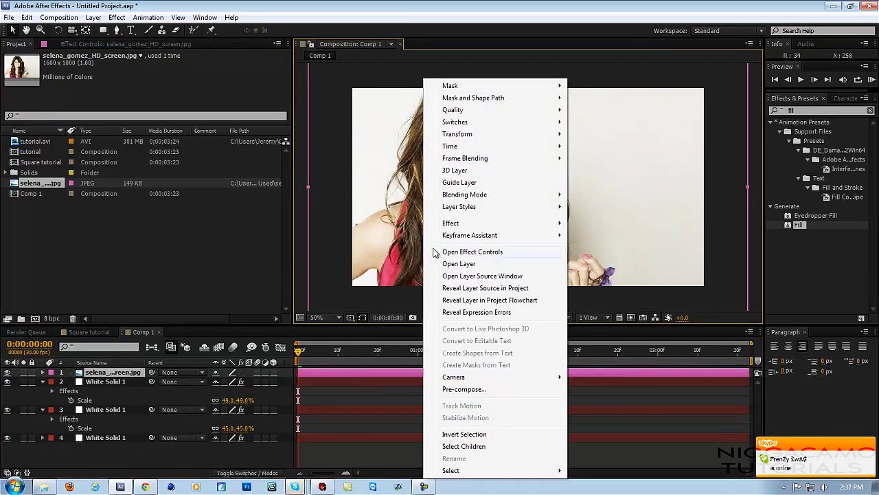
click(110, 374)
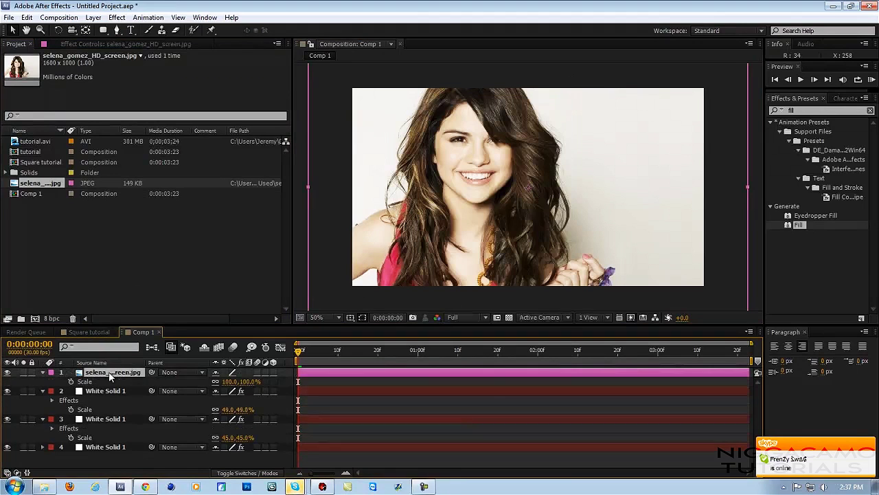
drag(244, 380, 206, 383)
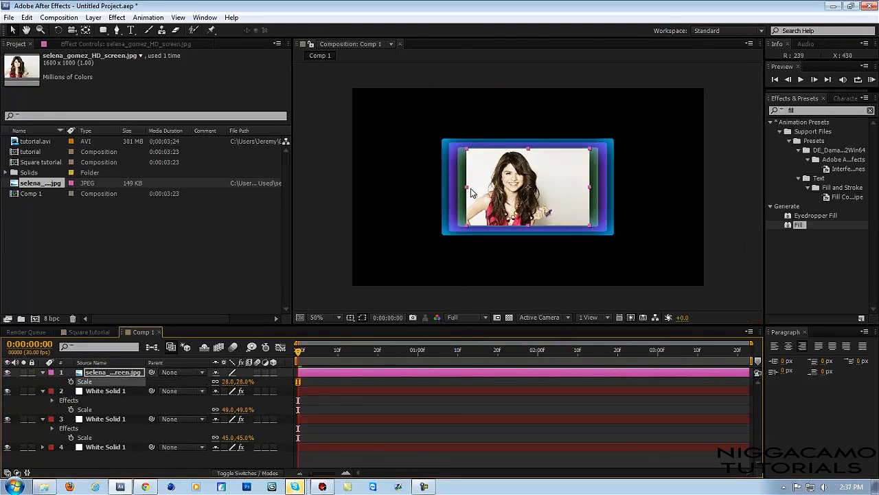
drag(466, 189, 459, 190)
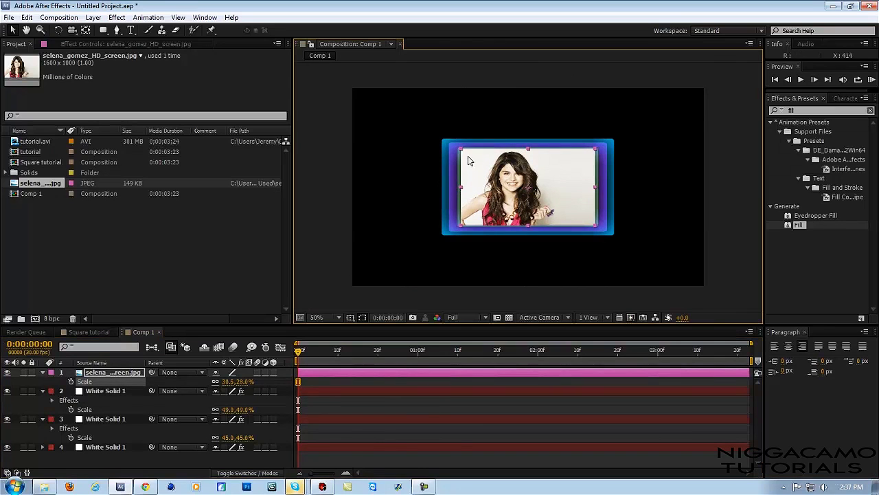
drag(462, 156, 462, 151)
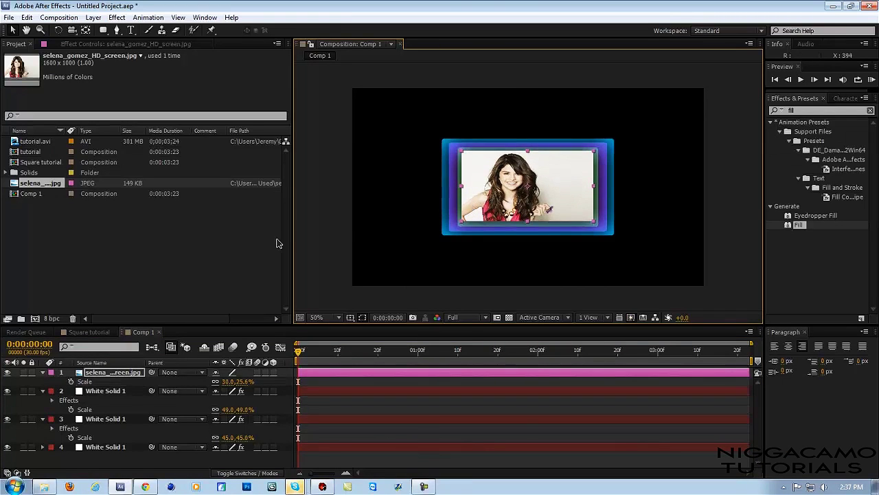
click(311, 237)
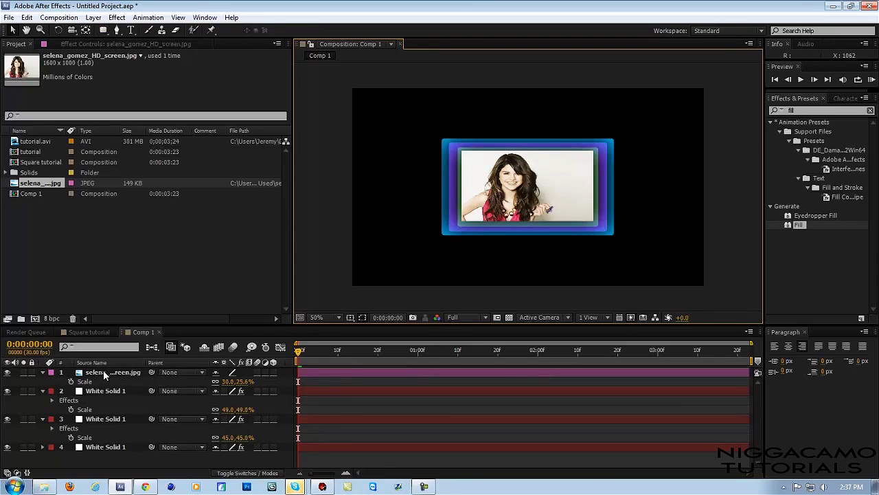
Step: Add a full-size rectangle mask (Mask 1) to the photo layer
click(105, 373)
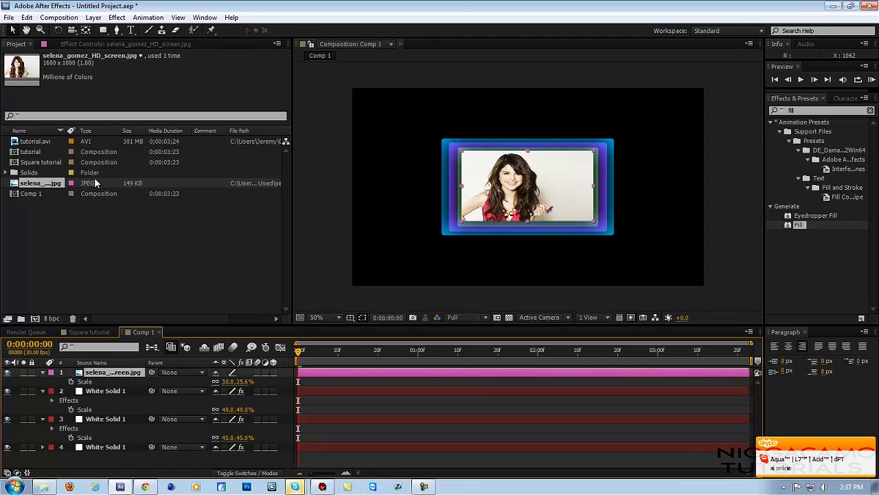
double_click(103, 30)
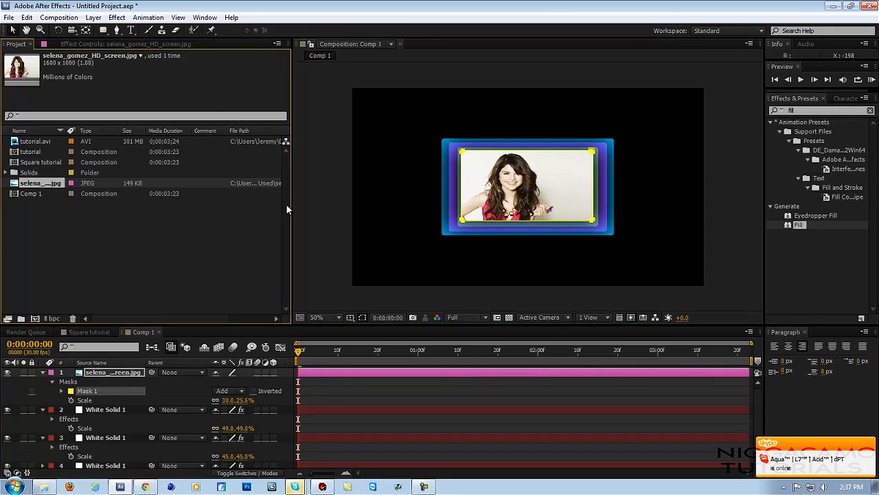
click(327, 197)
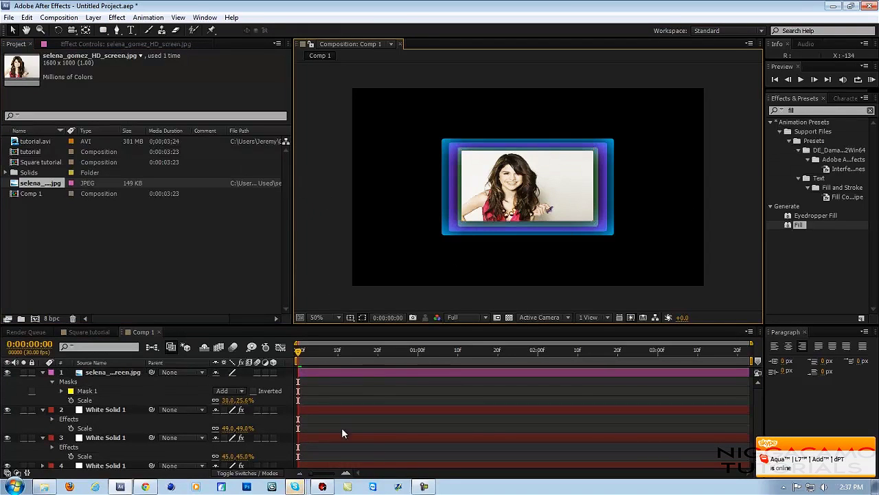
Step: Collapse the mask and effect properties of the Comp 1 layers
click(42, 373)
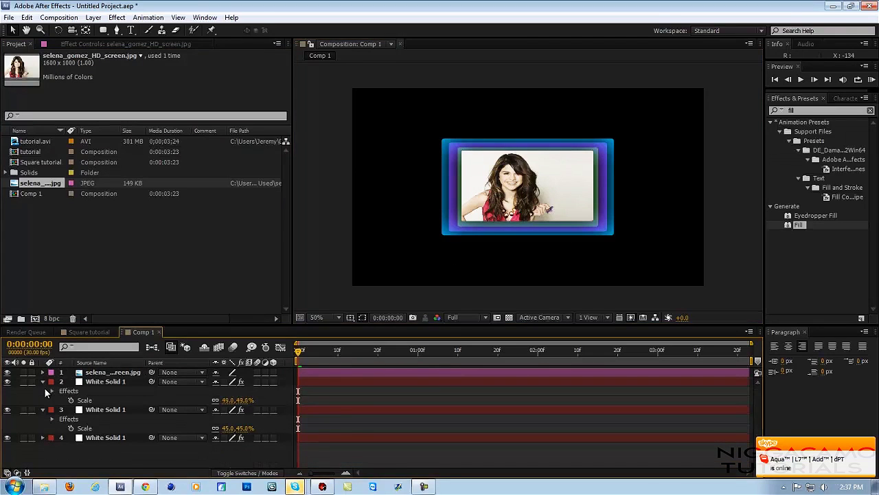
click(43, 381)
click(43, 390)
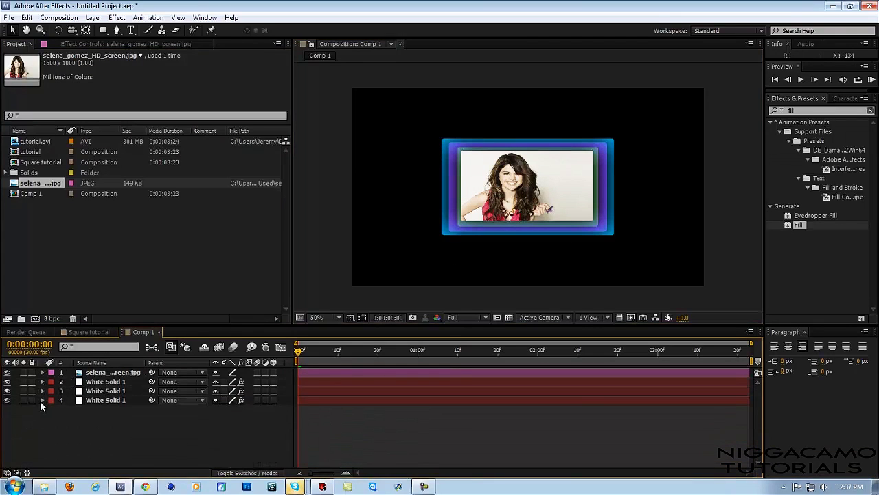
click(42, 400)
click(42, 372)
Step: Add Comp 1 to Square tutorial as the top layer and enable its 3D switch
click(88, 332)
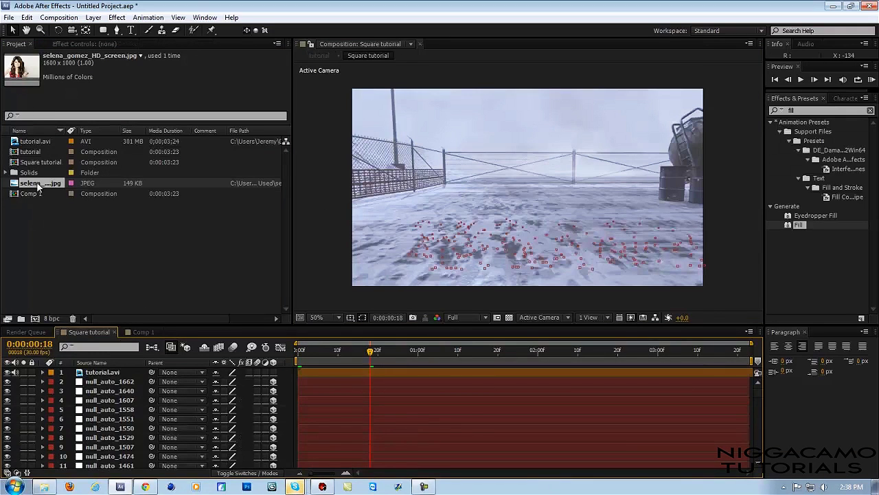
click(22, 195)
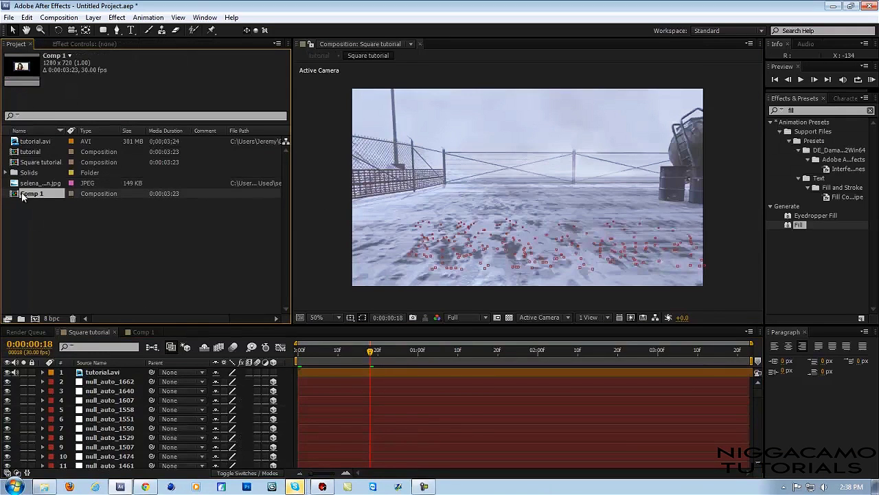
drag(47, 290, 68, 369)
drag(244, 395, 243, 396)
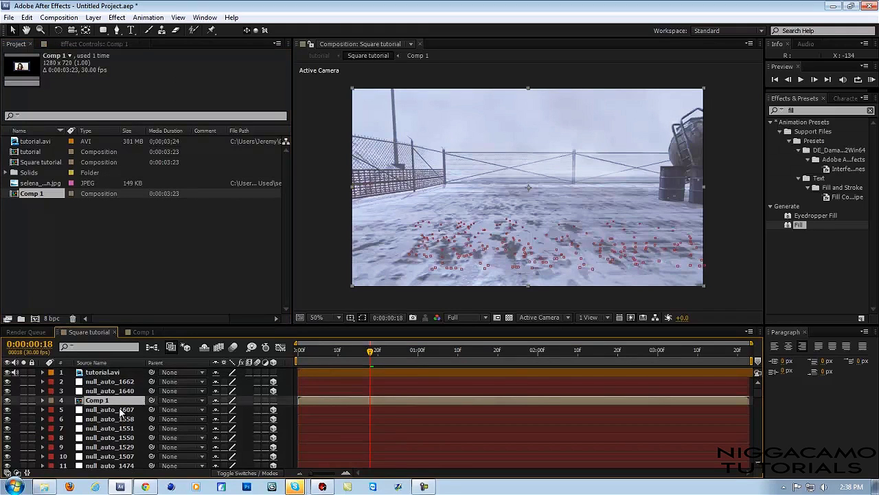
drag(118, 373, 111, 373)
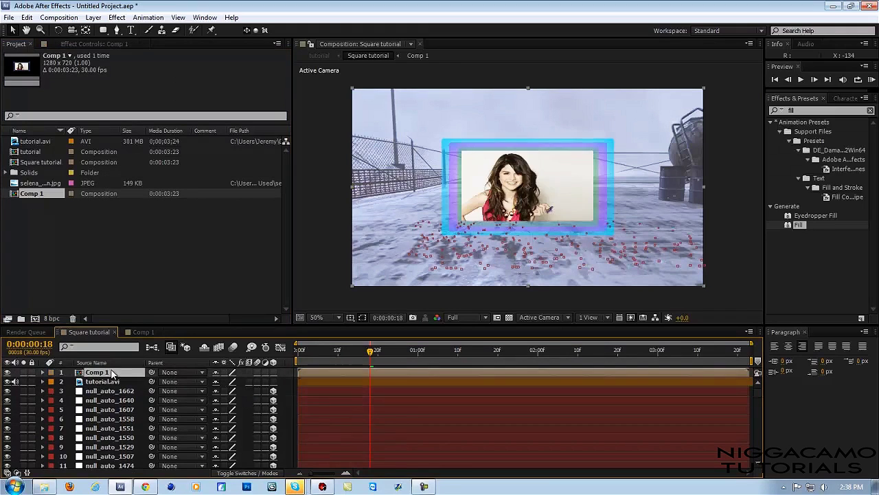
click(273, 372)
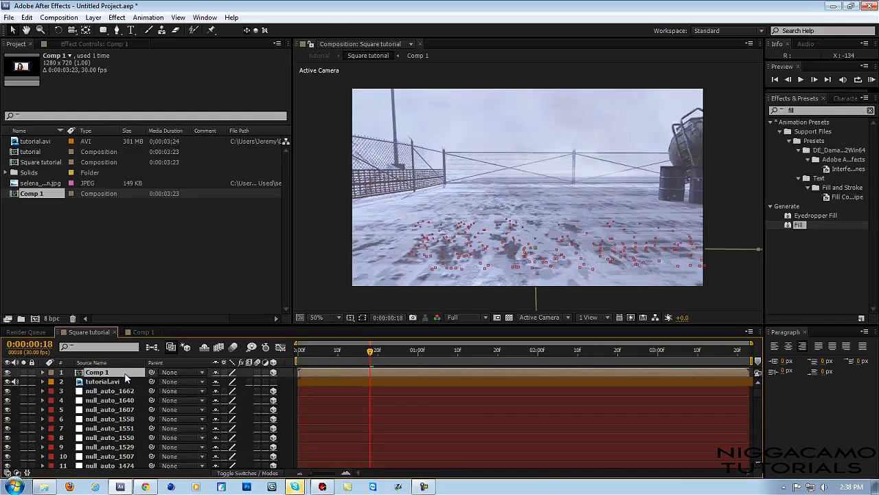
Step: Move the framed photo into the camera's view above the ground, with the viewer set to Fit
key(comma)
key(comma)
key(comma)
key(comma)
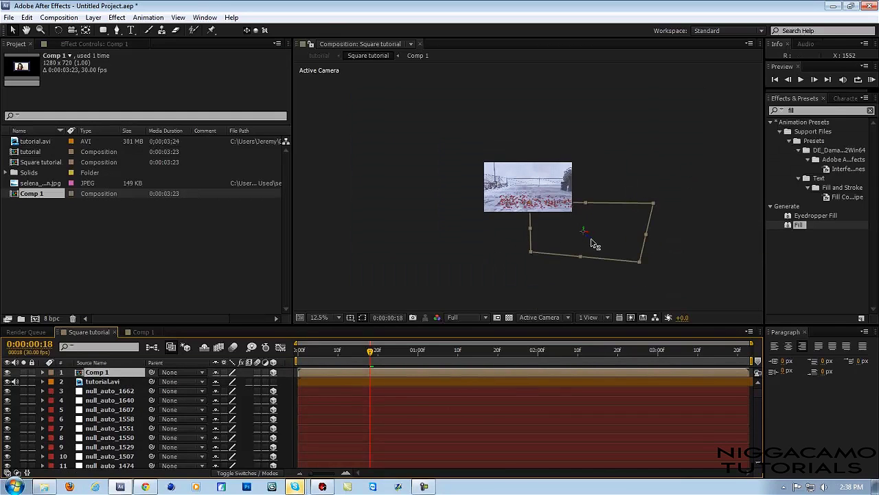
drag(570, 230, 524, 215)
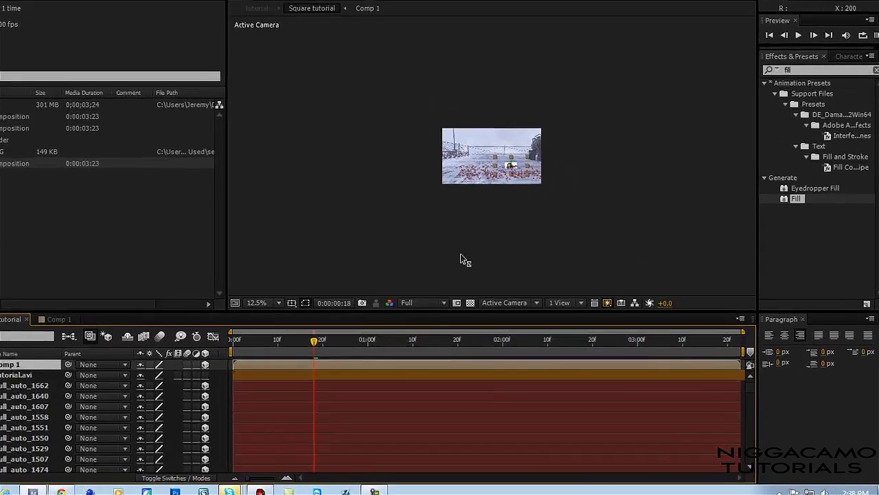
key(period)
key(period)
key(period)
click(199, 288)
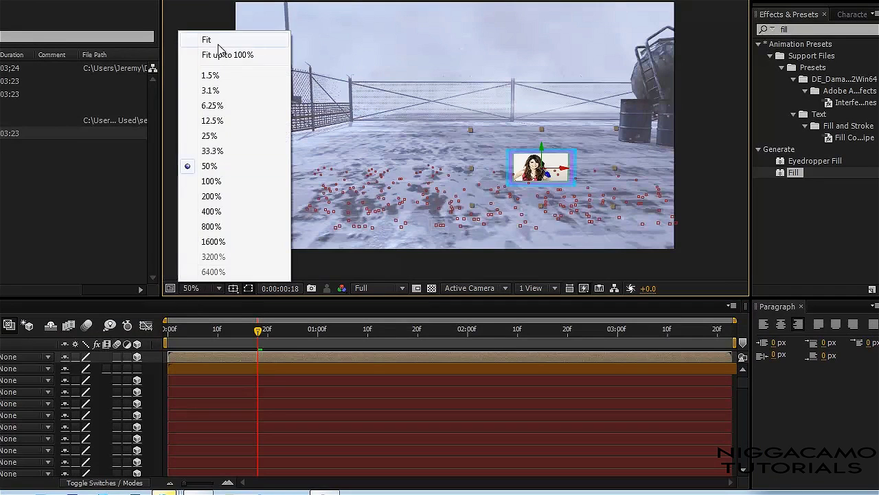
click(206, 39)
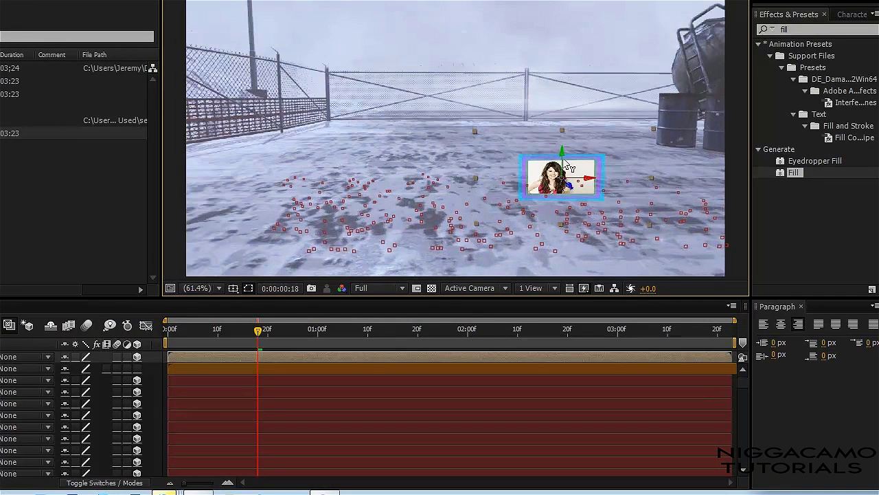
drag(566, 165, 467, 139)
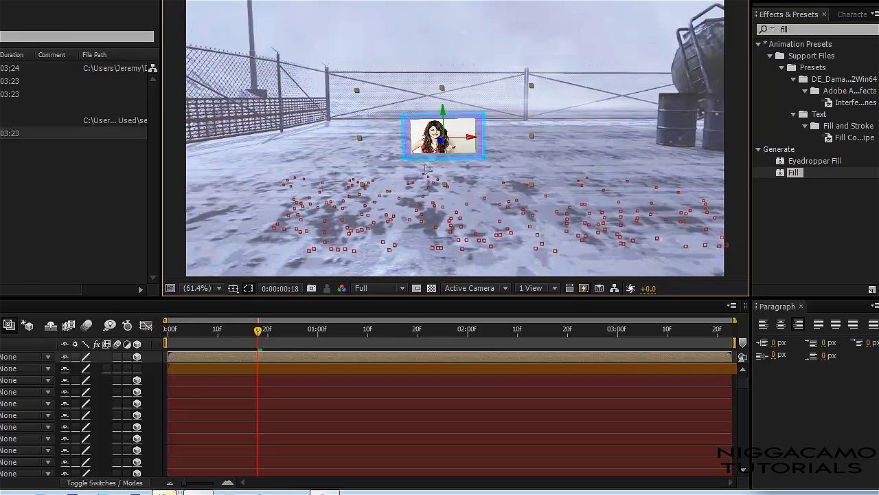
drag(238, 331, 343, 331)
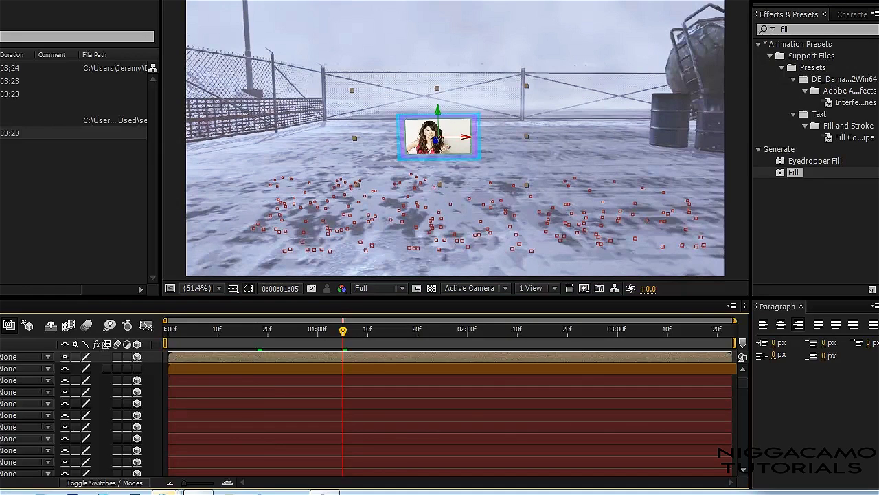
Step: Set the framed photo's position to -193.4, 34.8, 1491.2 and its scale to 300%
key(p)
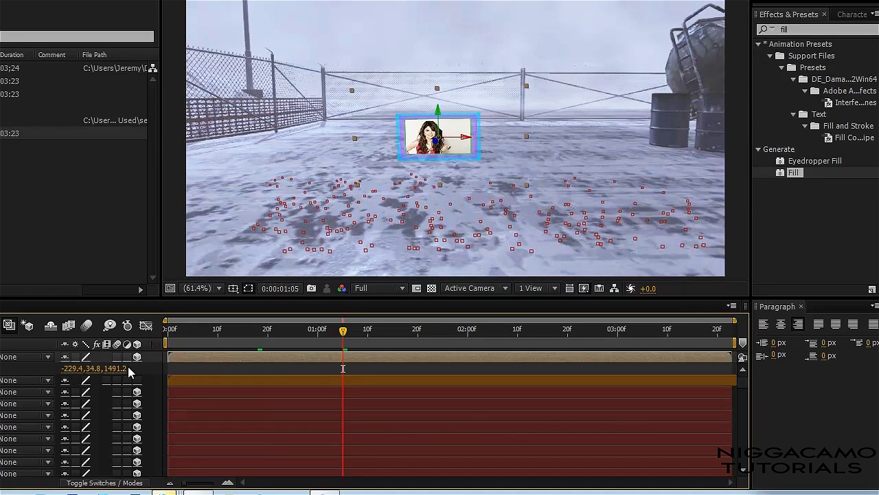
drag(59, 371, 95, 374)
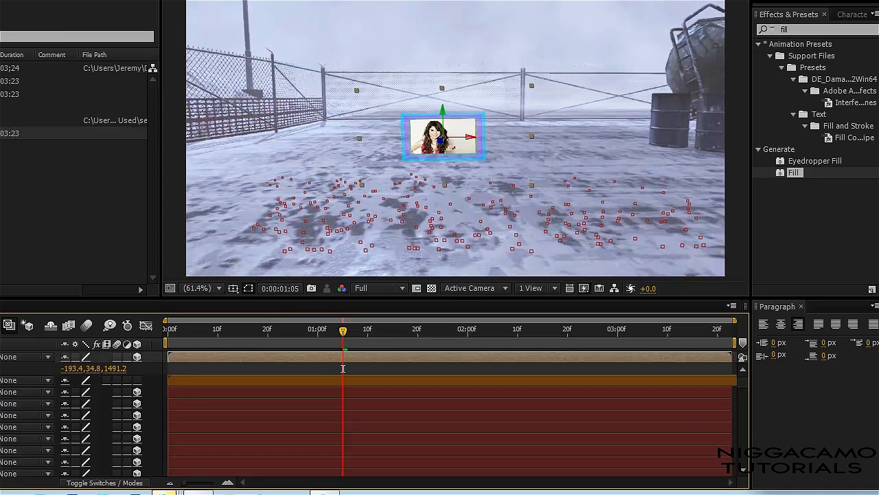
key(s)
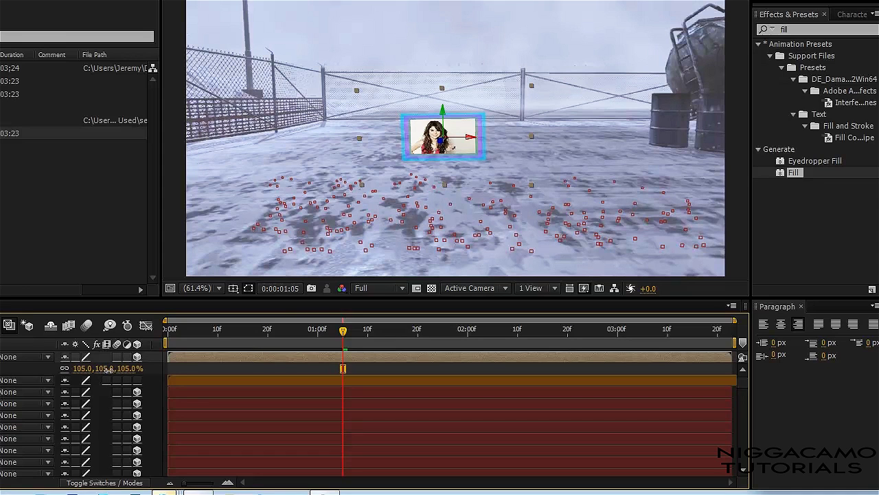
drag(108, 369, 455, 17)
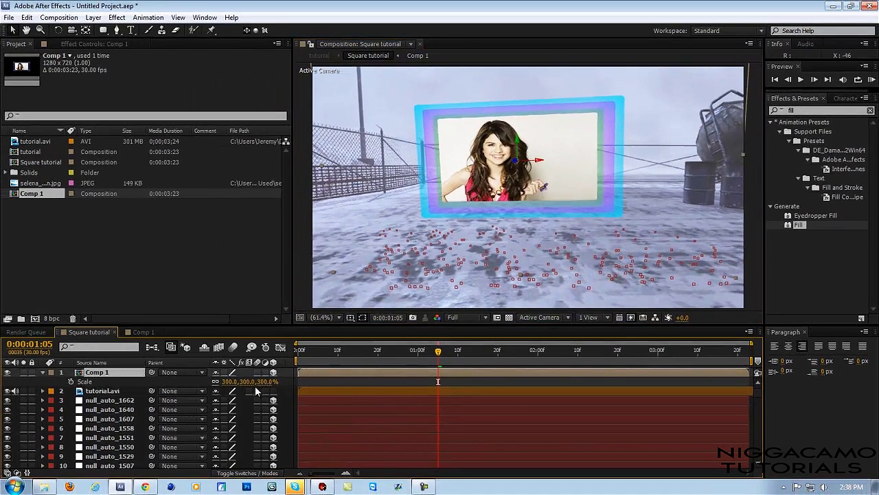
Step: Reposition the framed photo to -153.4, -334.9, 2024.2 and tilt it X 6°, Y -2°, Z 2°
key(s)
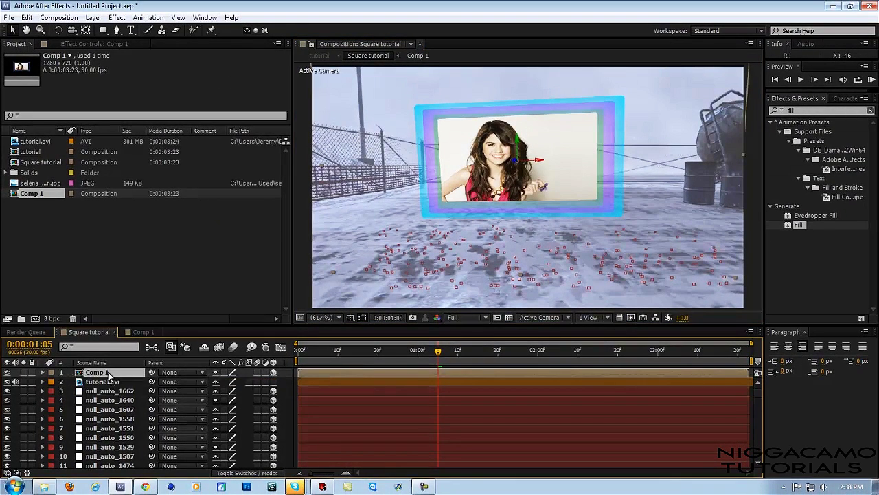
key(p)
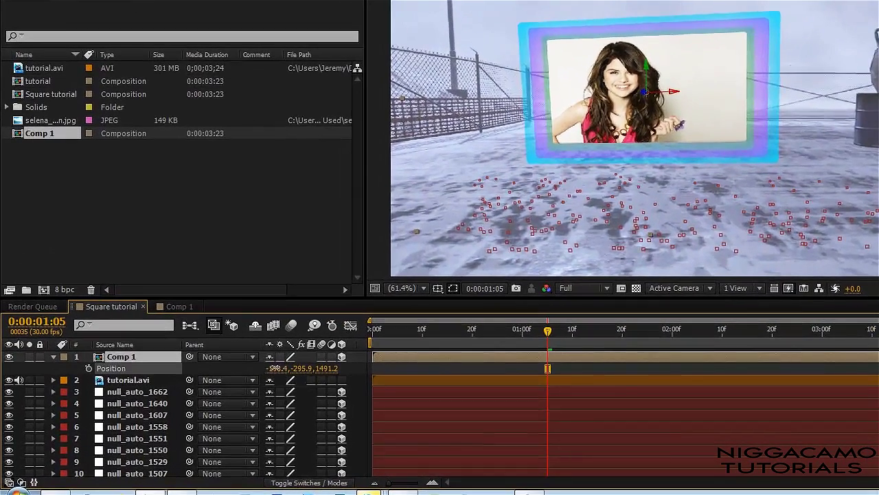
drag(260, 369, 154, 377)
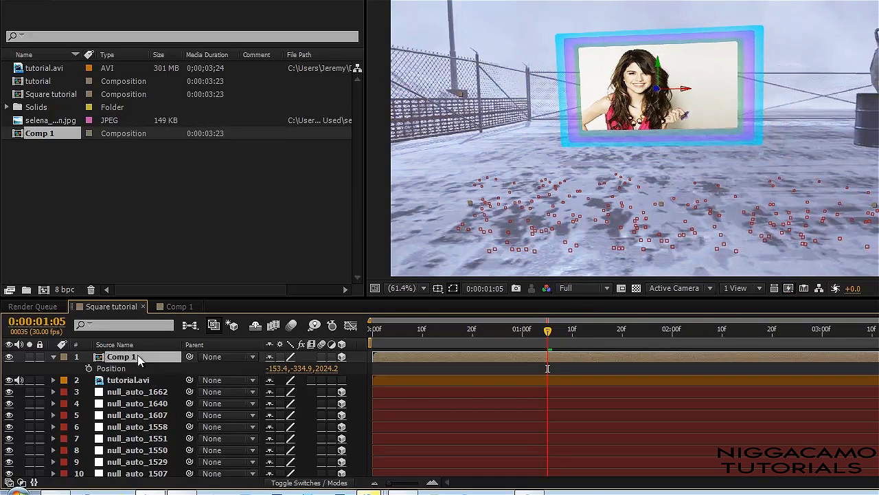
key(r)
drag(282, 384, 282, 404)
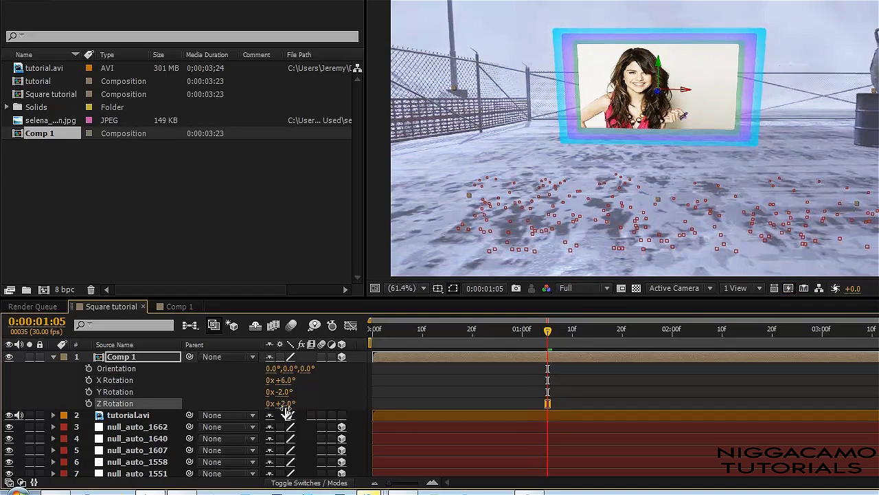
Step: Set the framed photo's Z rotation to 1° with the viewer zoomed to 50%
click(283, 403)
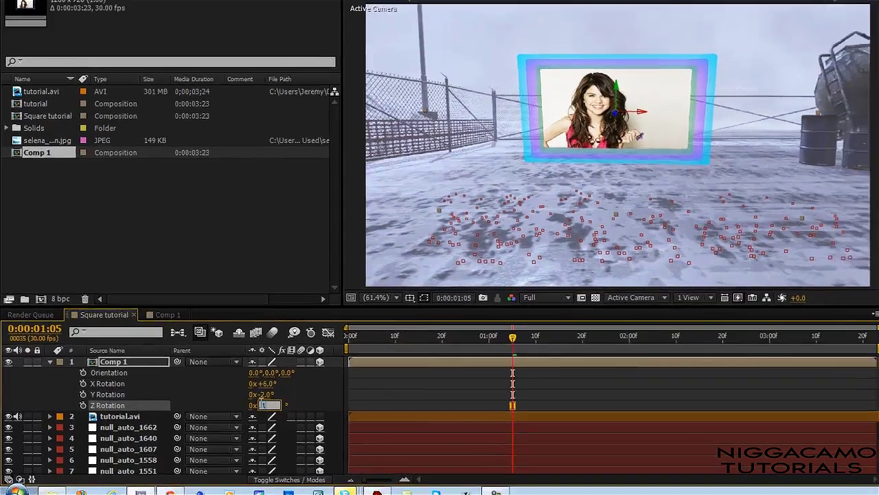
key(Return)
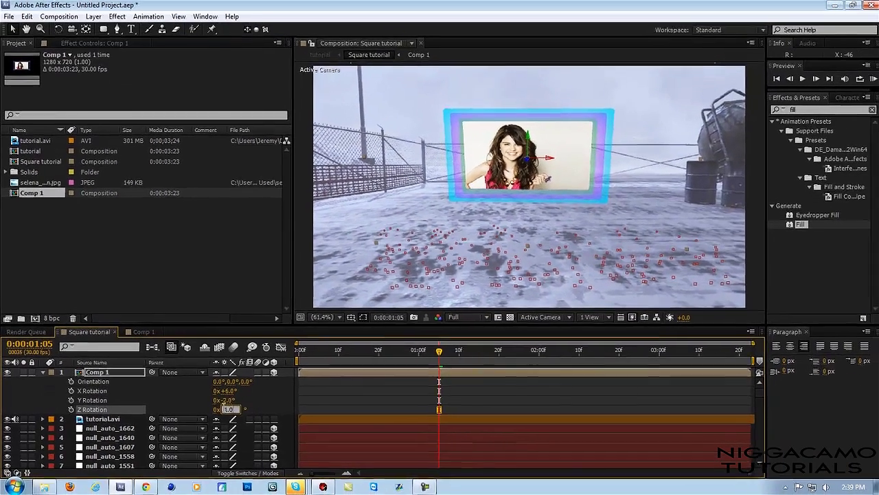
key(comma)
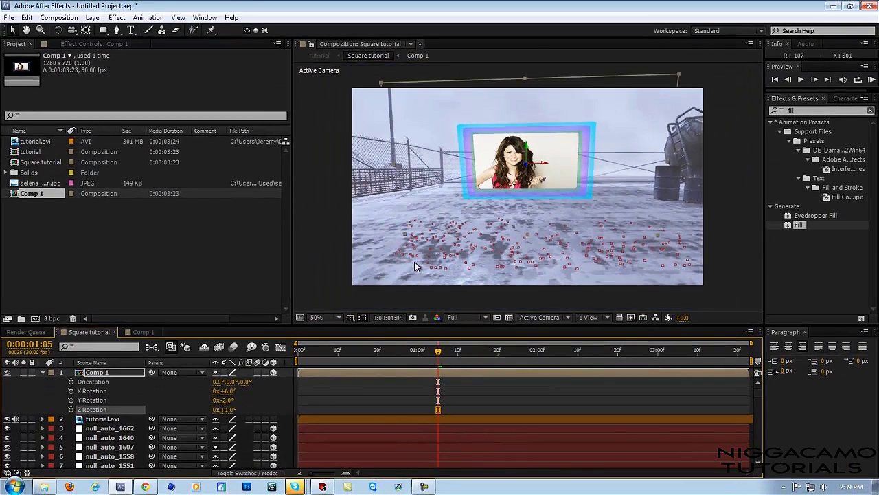
Step: Preview the animation from the start and shift the rotation keyframes to 0:00:00:11
click(307, 352)
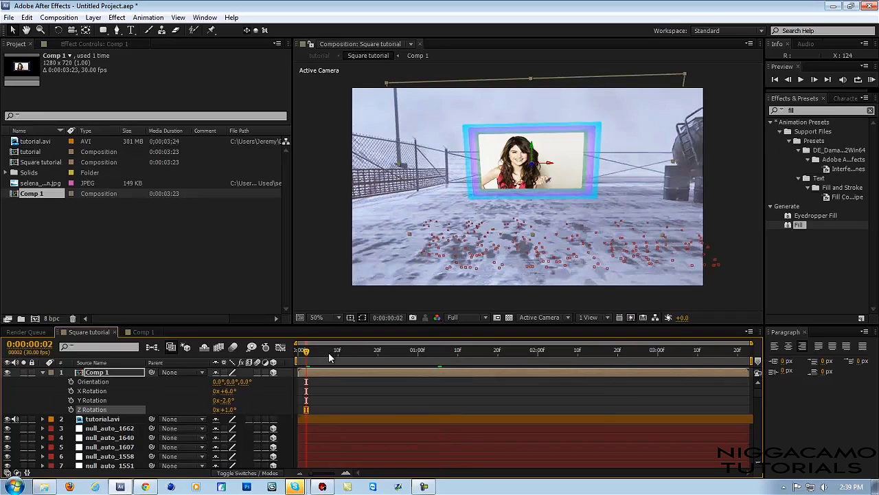
key(space)
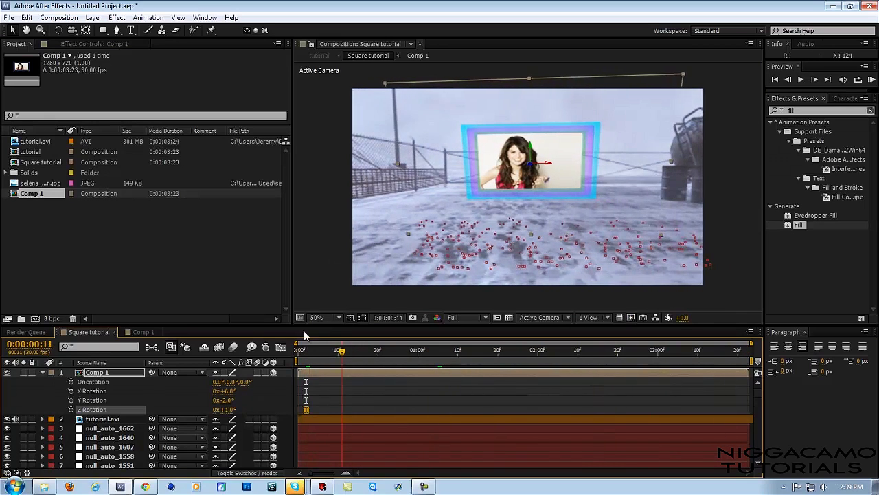
key(ctrl+z)
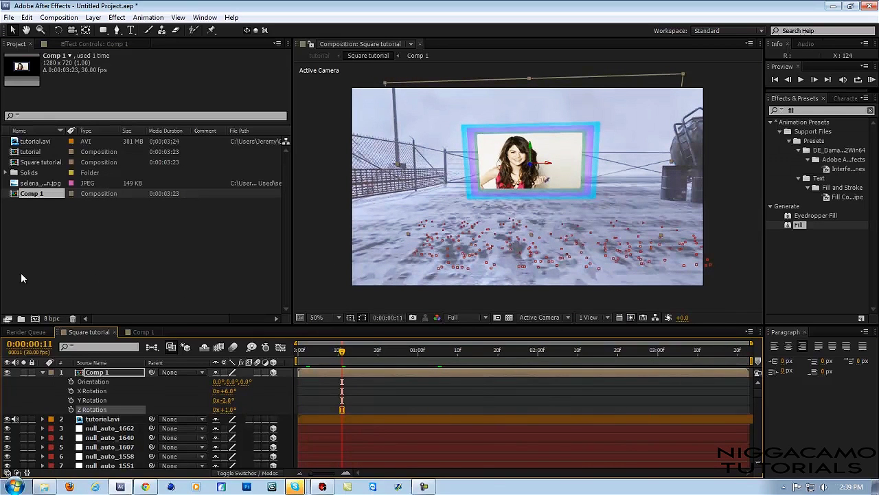
Step: Toggle Comp 1's 3D switch off and back on, keeping the viewer at 50%
click(113, 371)
click(272, 372)
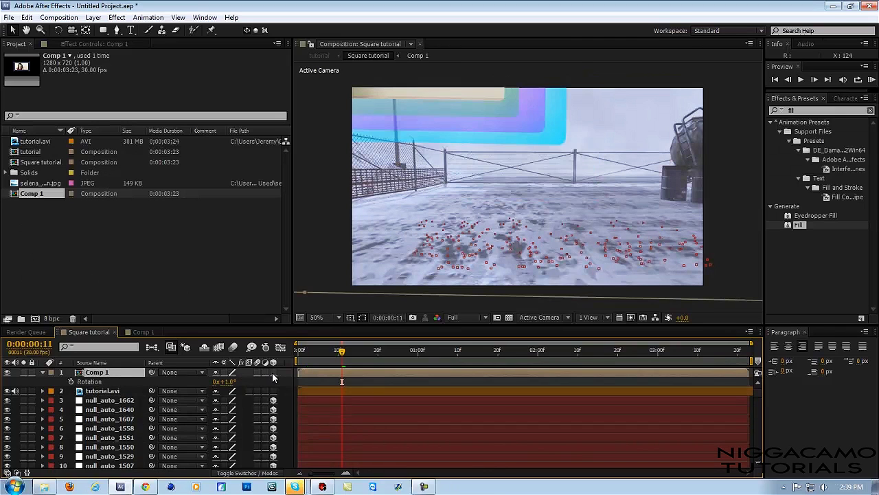
click(272, 372)
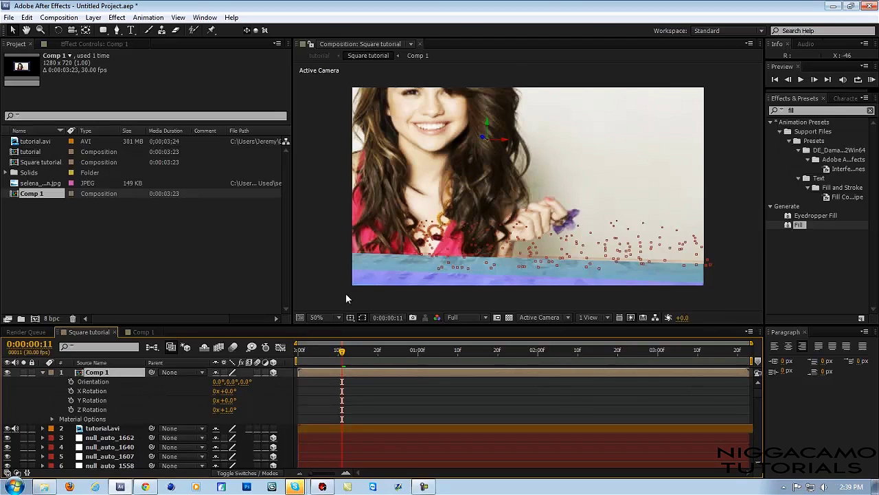
key(comma)
key(period)
key(period)
key(comma)
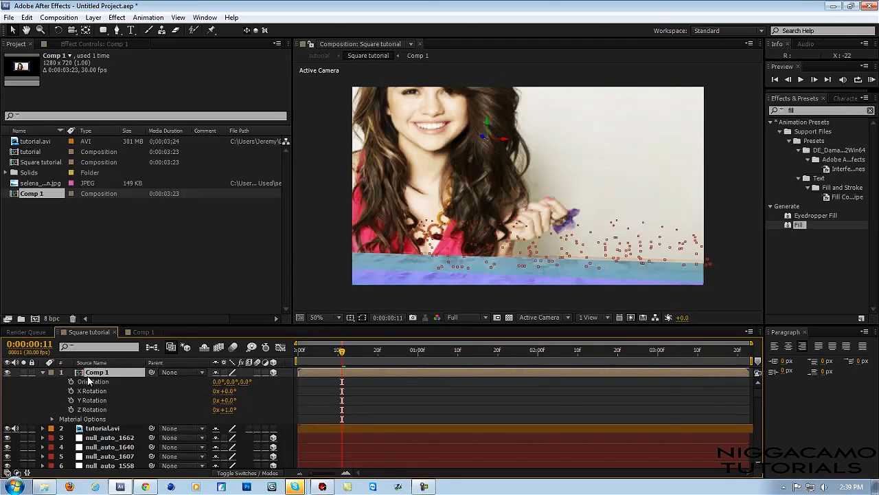
Step: Slide the framed photo sideways to position -115.4, -274.9, 0.0
key(r)
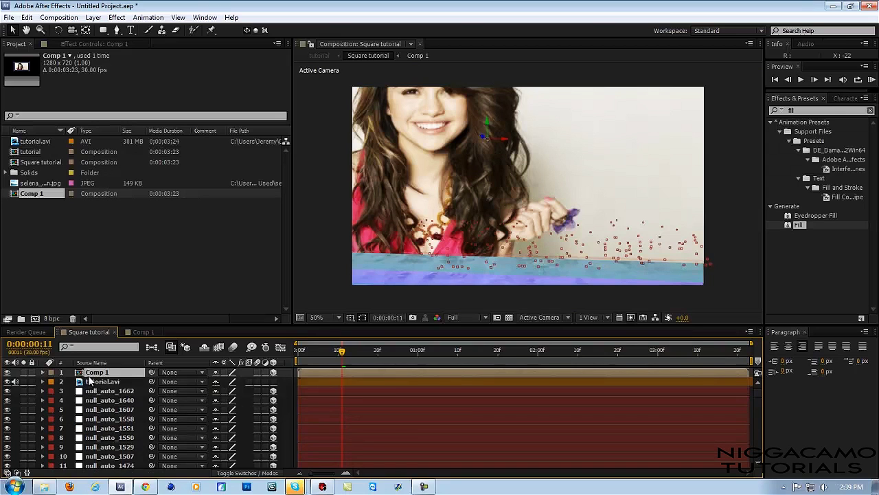
key(p)
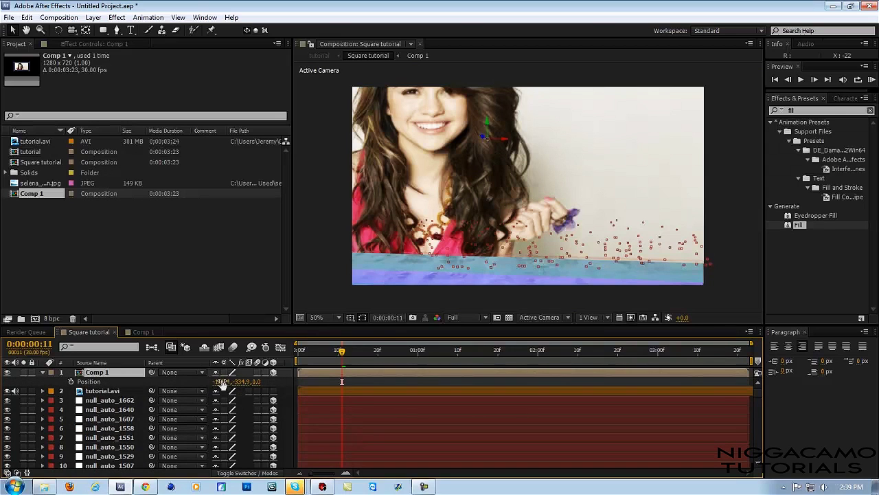
mouse_move(221, 382)
mouse_down()
mouse_move(270, 395)
mouse_move(217, 384)
mouse_move(233, 385)
mouse_up()
Step: Zoom out, select Comp 1 and scrub its Scale from 300% down to 69%
key(comma)
key(comma)
key(comma)
key(comma)
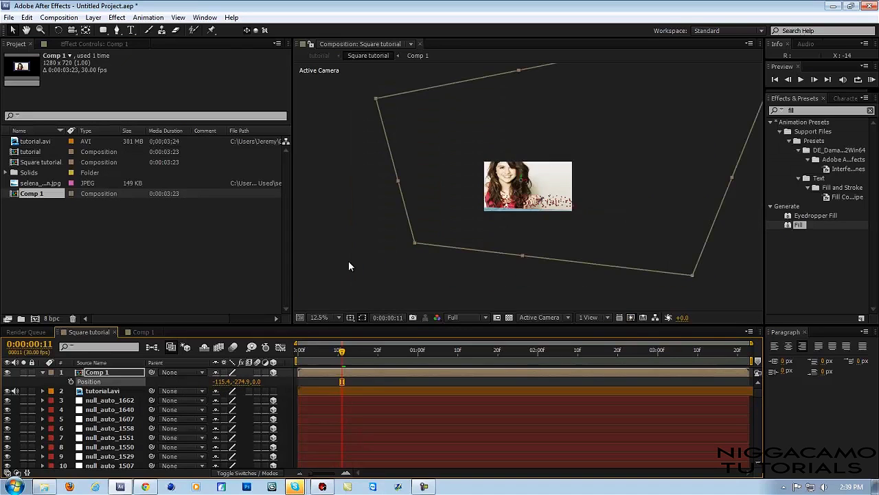
key(comma)
key(comma)
click(109, 373)
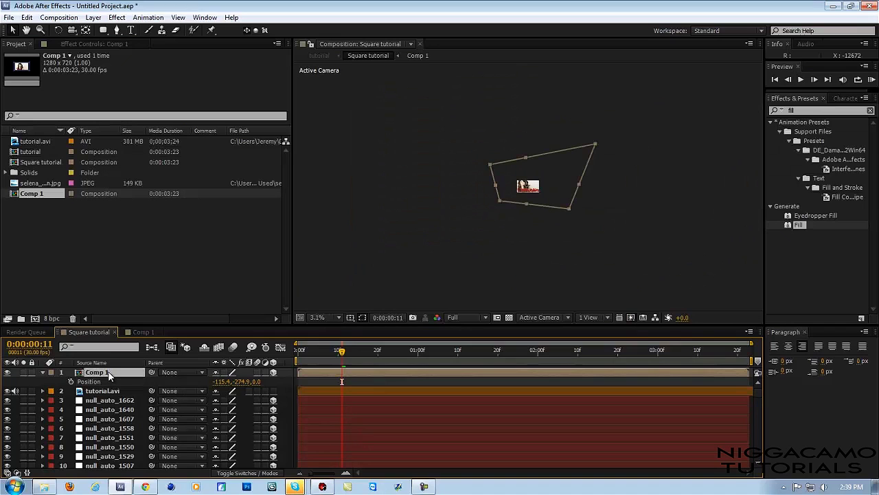
key(s)
drag(233, 383, 290, 289)
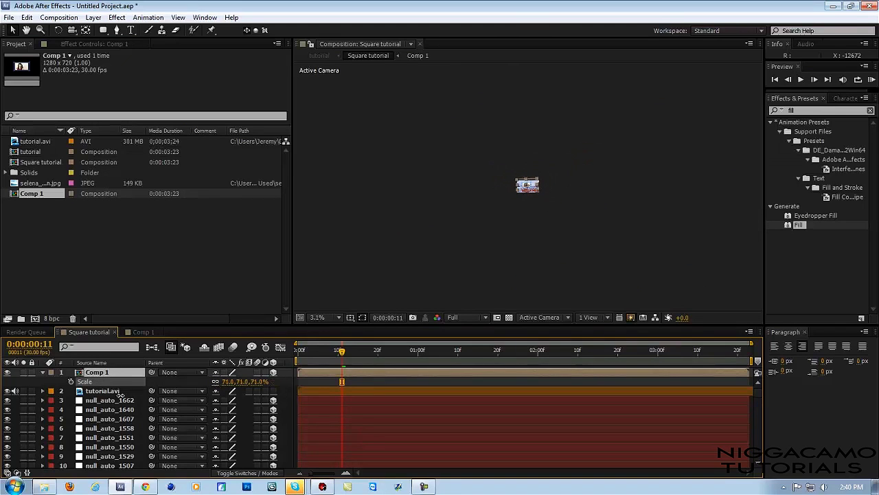
click(325, 318)
Step: Fit the composition in the viewer and shrink the framed photo to 49% scale
click(355, 121)
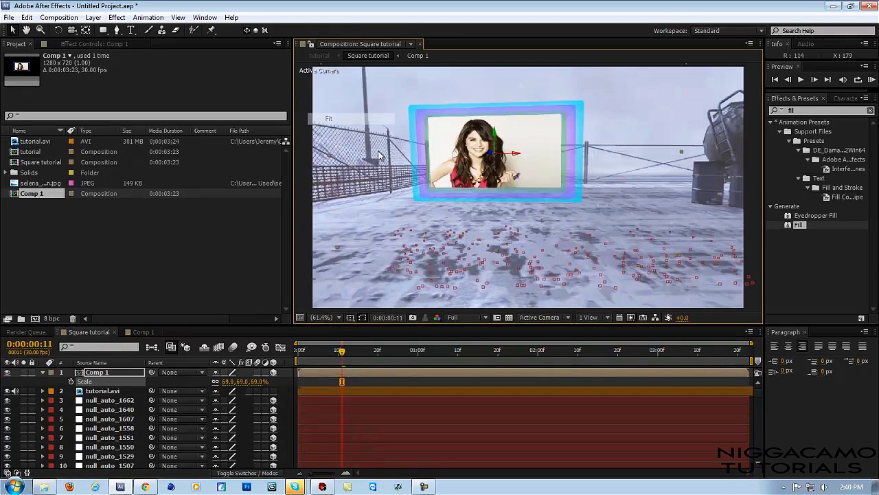
drag(322, 348, 323, 376)
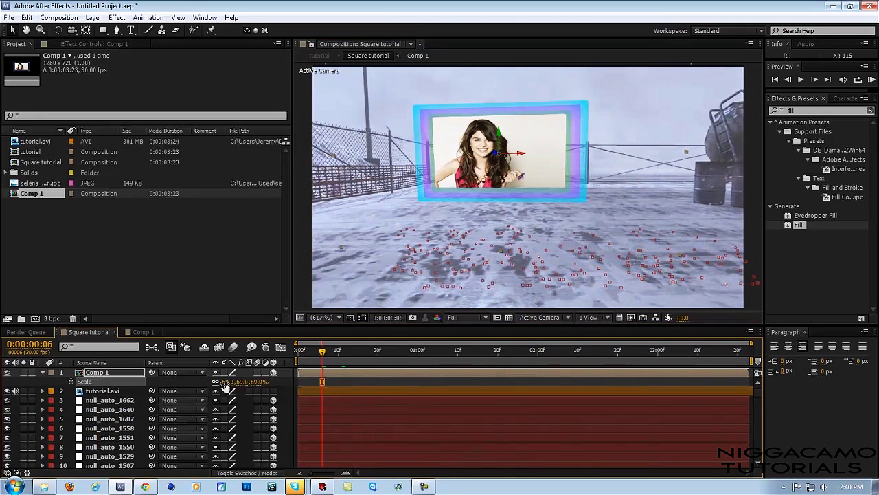
mouse_move(229, 387)
mouse_down()
mouse_move(202, 386)
mouse_move(214, 384)
mouse_up()
Step: Move the framed photo to 7.6, -269.9 and drag its Position keyframe to 0:00:01:03
click(124, 372)
key(p)
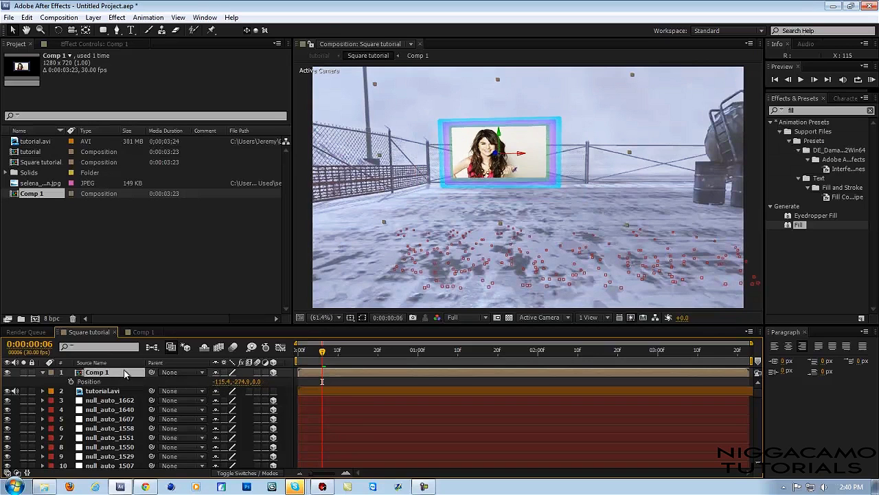
drag(222, 389, 296, 391)
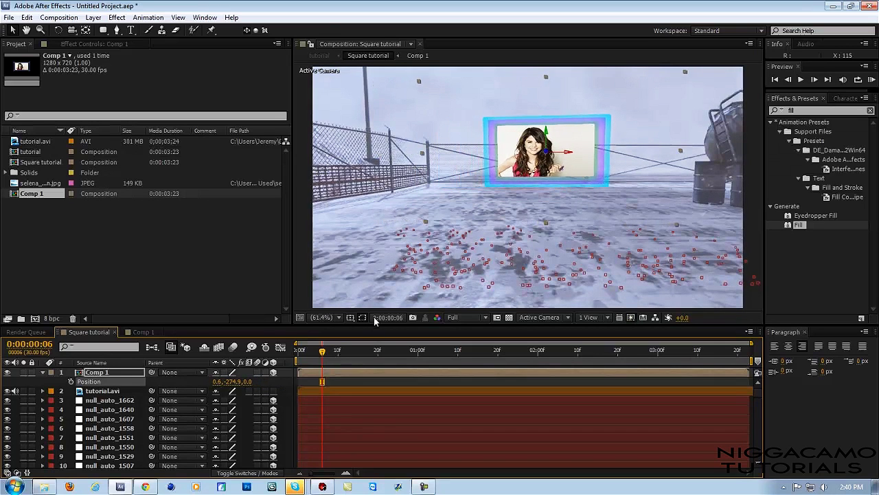
drag(305, 357, 259, 385)
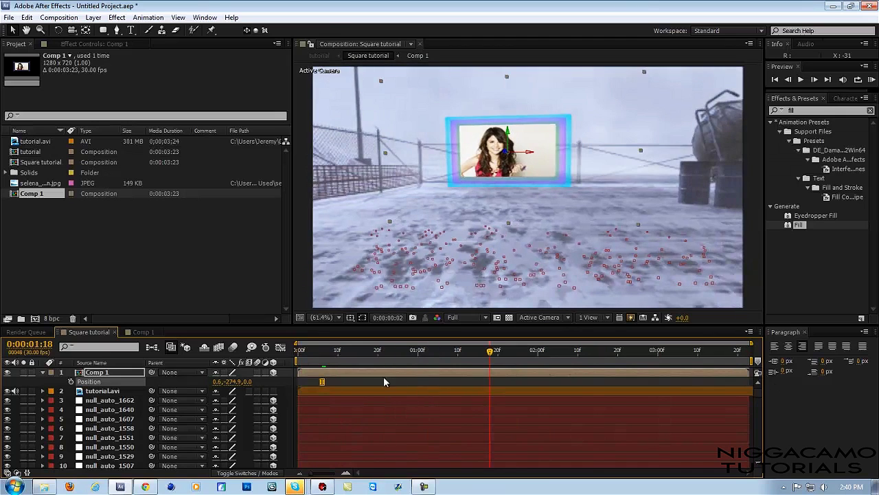
mouse_move(217, 381)
mouse_down()
mouse_move(196, 380)
mouse_move(211, 382)
mouse_up()
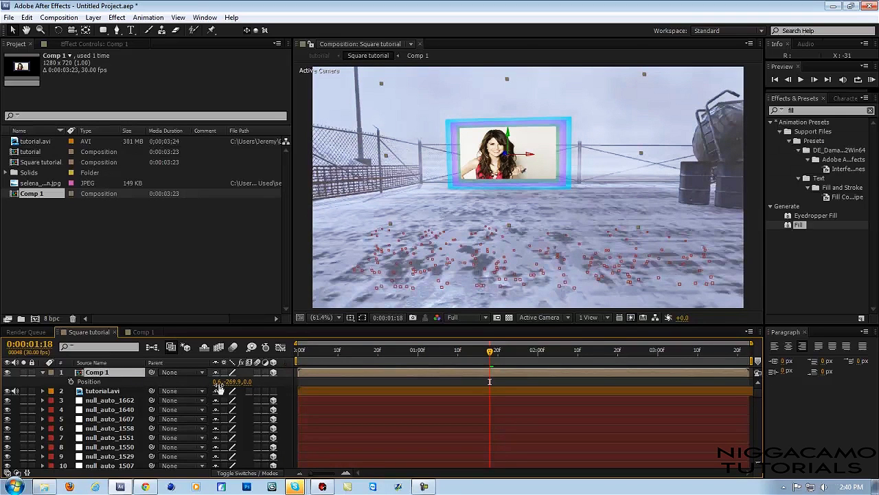
drag(217, 382, 231, 381)
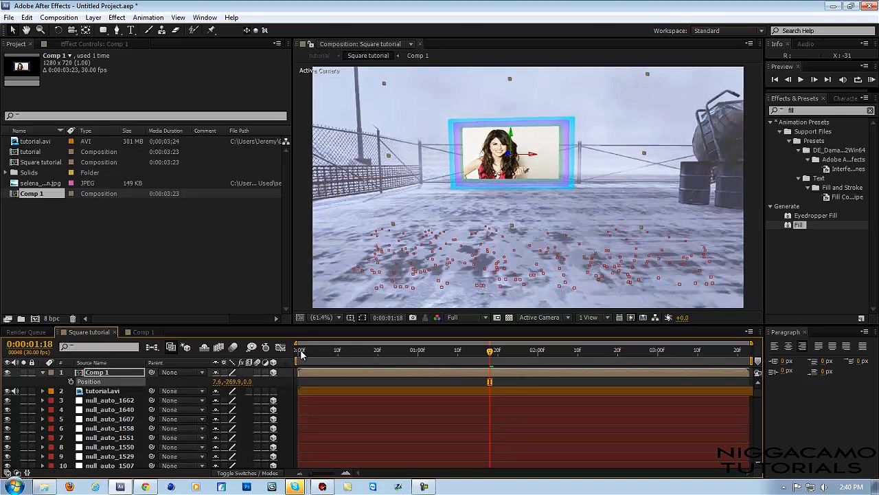
drag(301, 352, 421, 374)
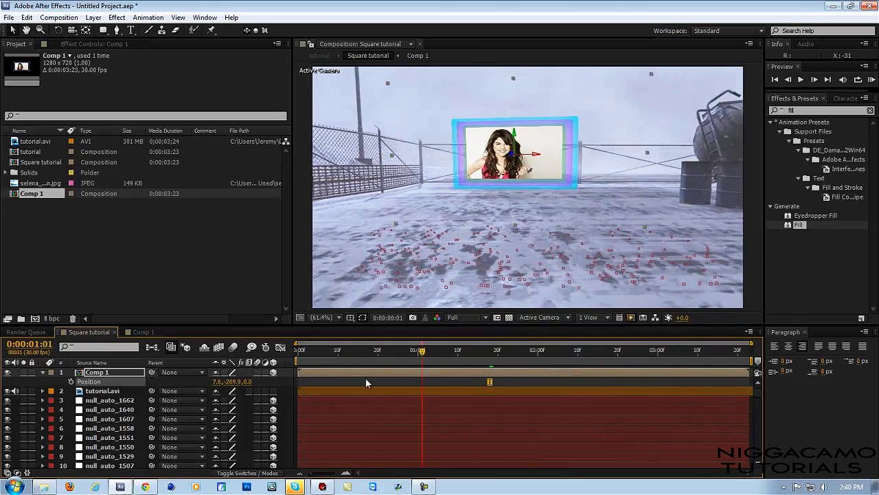
drag(489, 382, 430, 382)
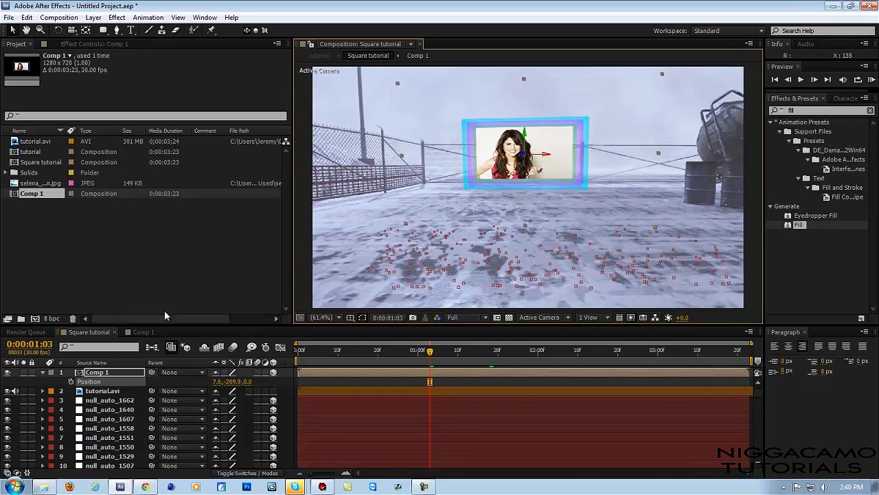
Step: Draw a black star with a thick green outline using the Star Tool
click(298, 281)
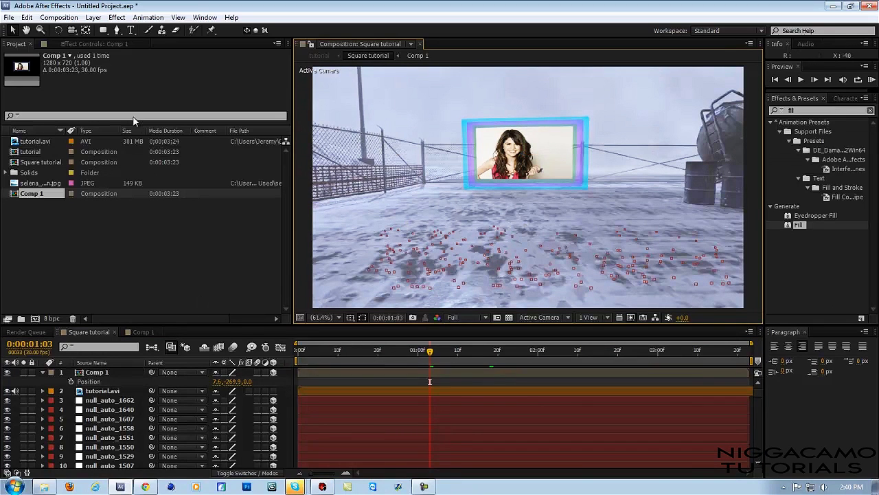
click(93, 19)
mouse_move(103, 29)
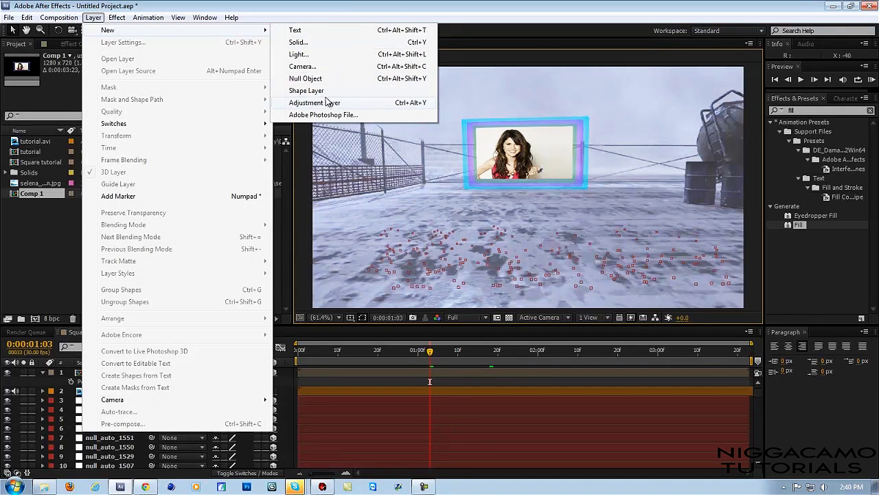
click(28, 253)
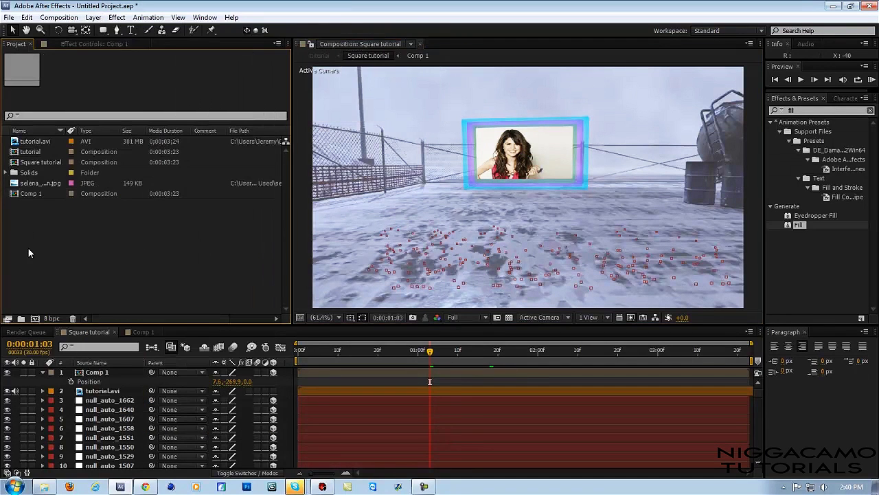
click(101, 32)
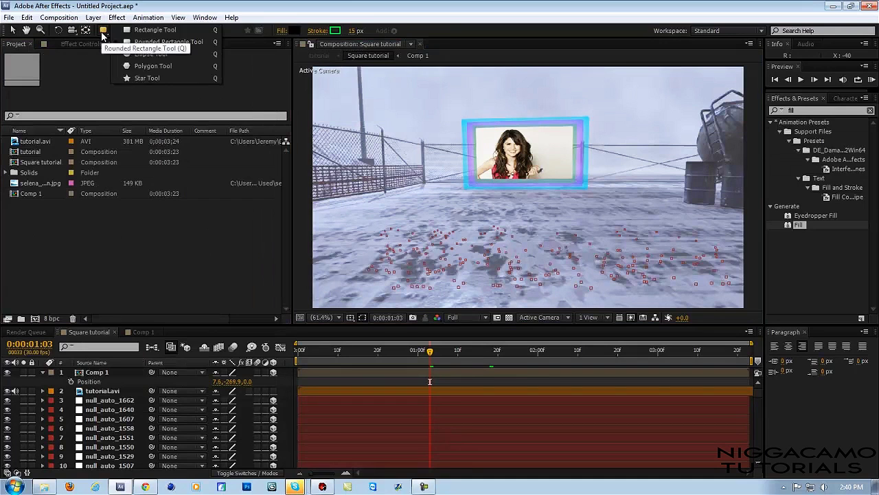
click(131, 78)
mouse_move(352, 155)
mouse_down()
mouse_move(447, 275)
mouse_move(382, 195)
mouse_move(409, 198)
mouse_up()
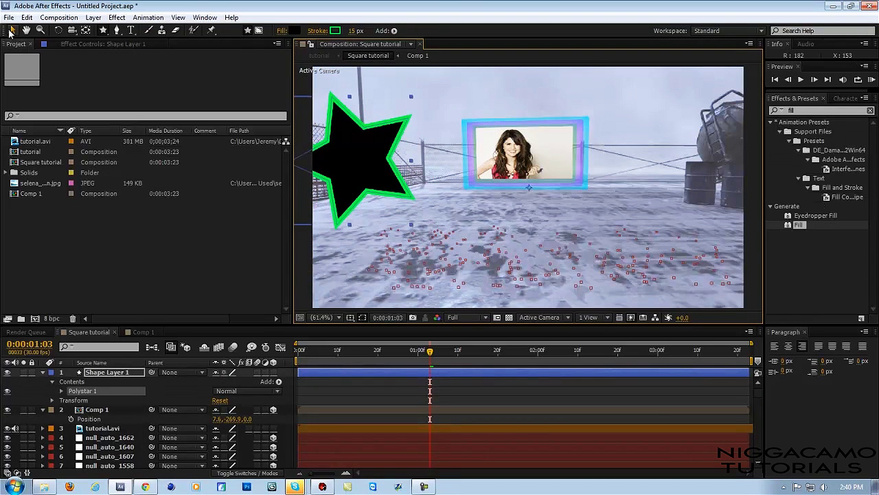
Step: Move the star right and down toward the photo and make its layer 3D
click(12, 30)
drag(375, 151, 423, 171)
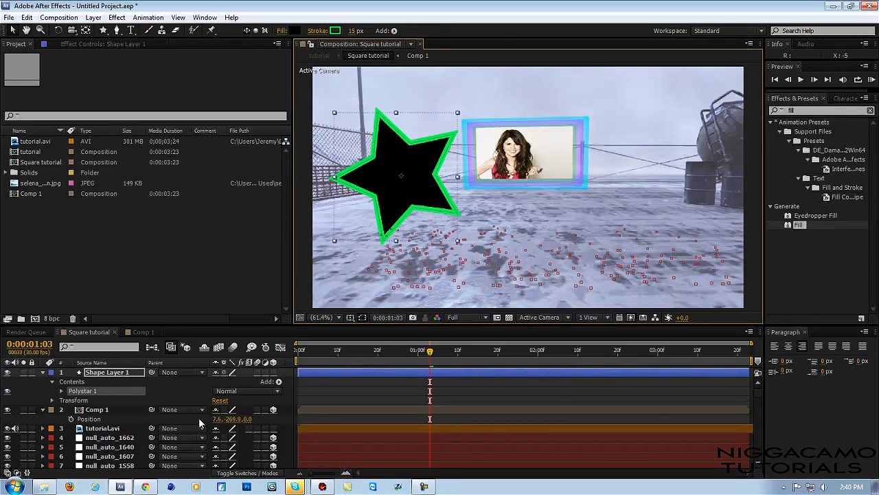
click(274, 372)
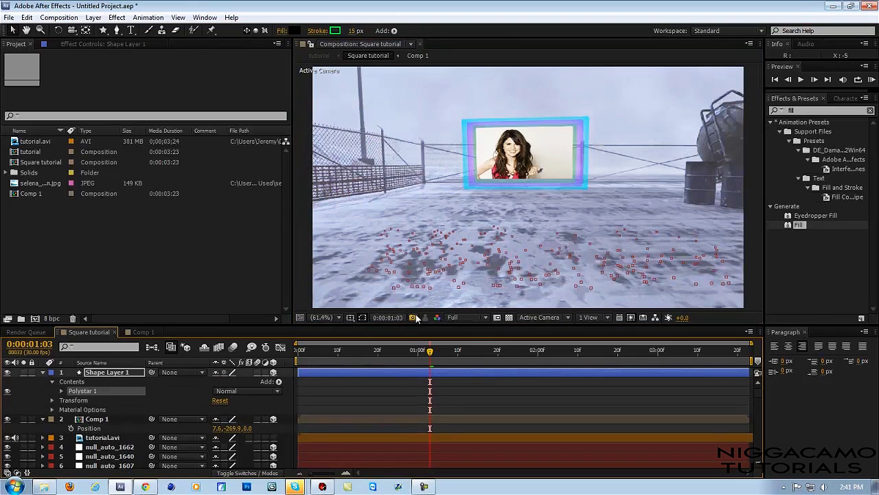
Step: Raise the star into the scene below the photo at position 279.0, -49.0, 0.0
key(comma)
key(comma)
key(comma)
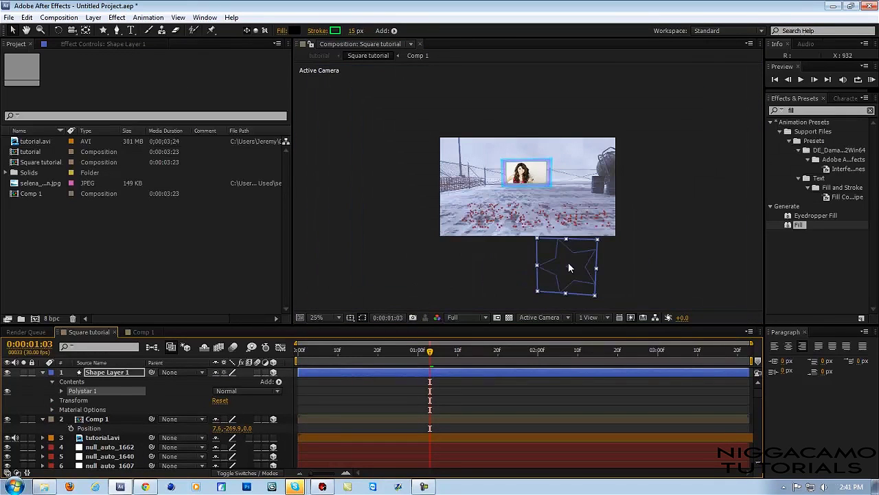
click(114, 372)
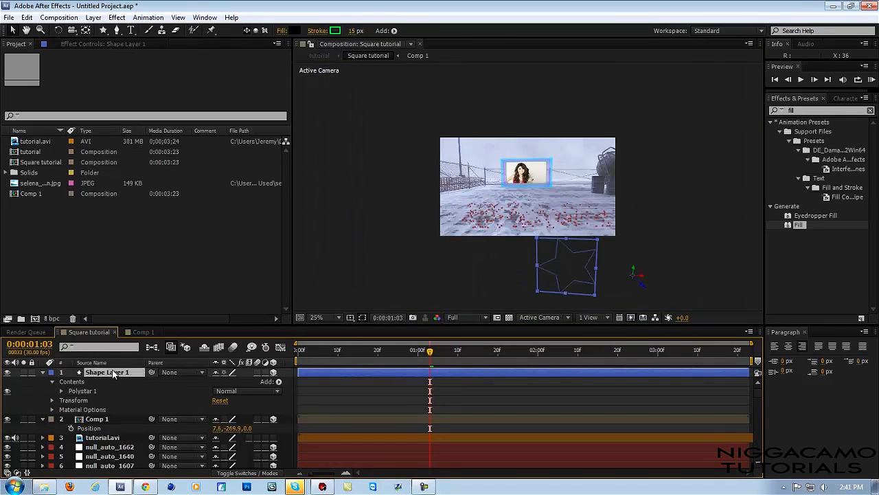
key(p)
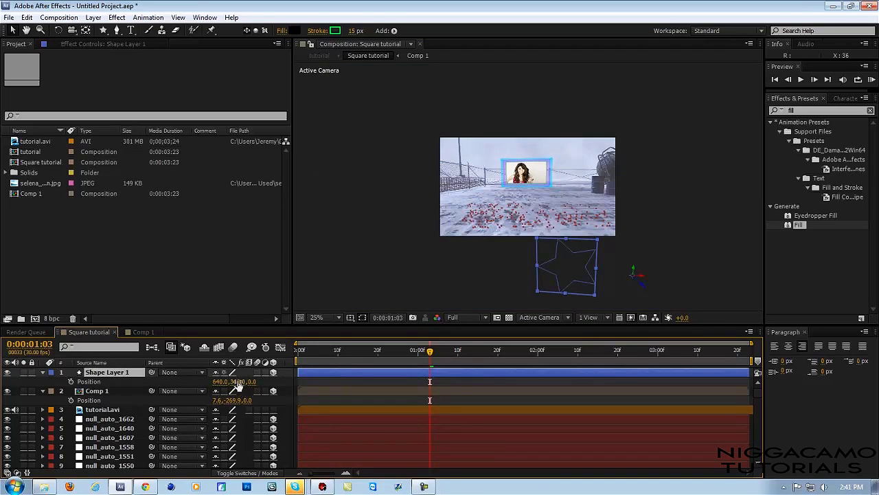
drag(235, 386, 33, 392)
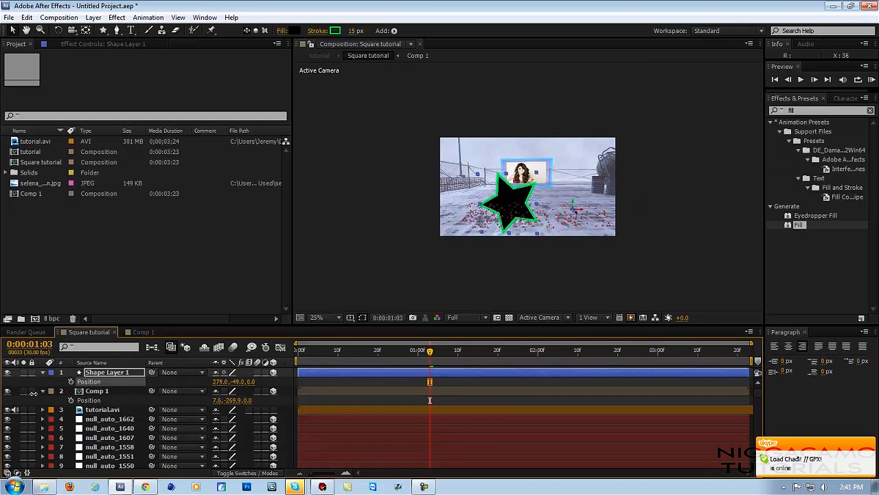
Step: Shrink the star to 62% scale and scrub the clip to check it
click(98, 376)
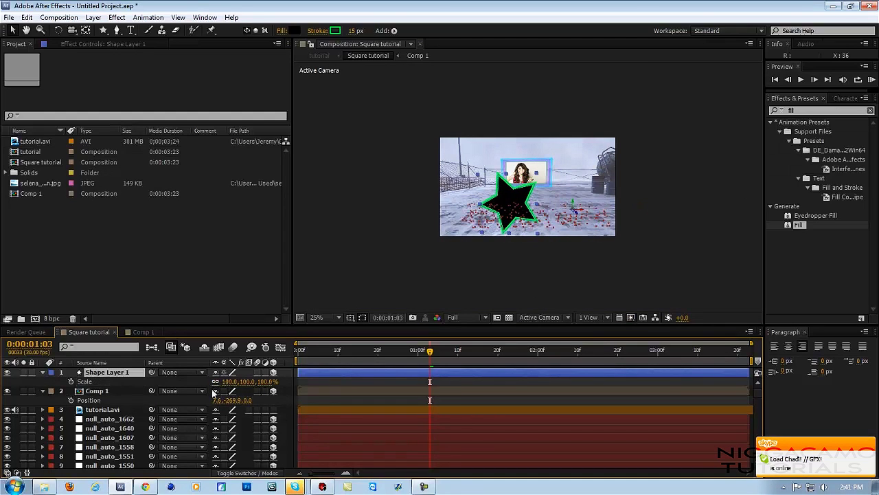
drag(234, 389, 215, 387)
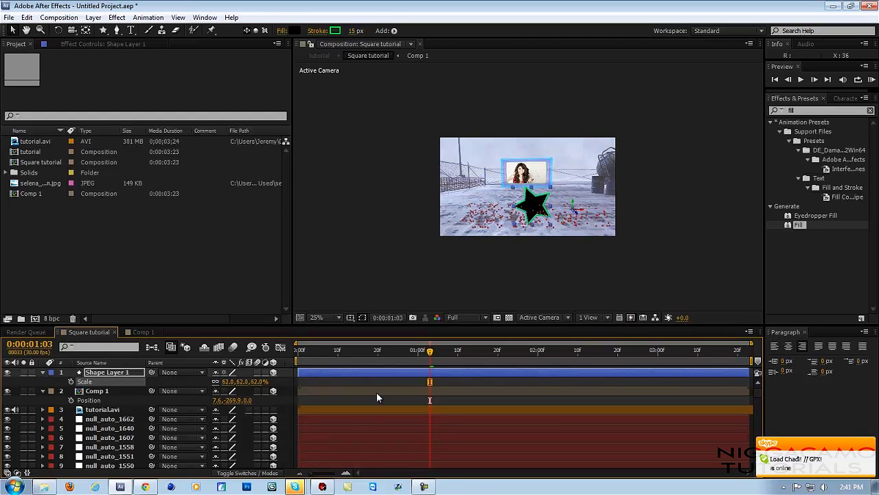
drag(382, 355, 359, 428)
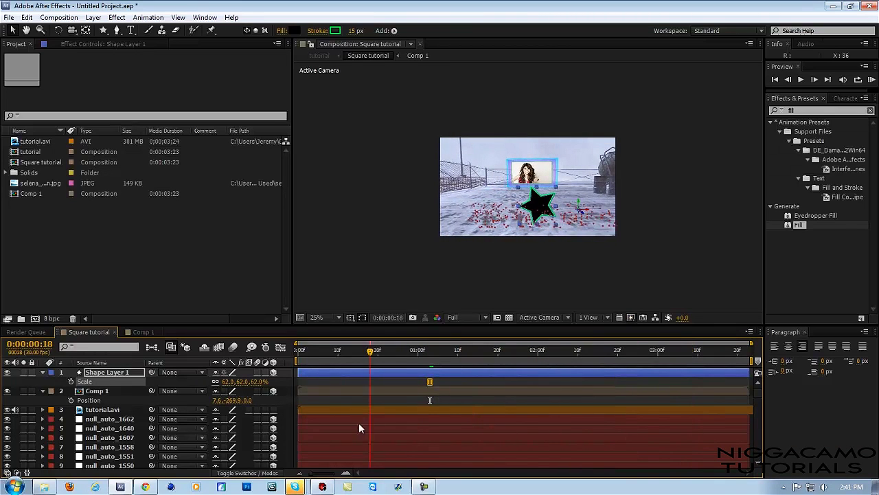
Step: Scrub through the clip and preview the composition at 50% to check the photo and star tracking
click(423, 487)
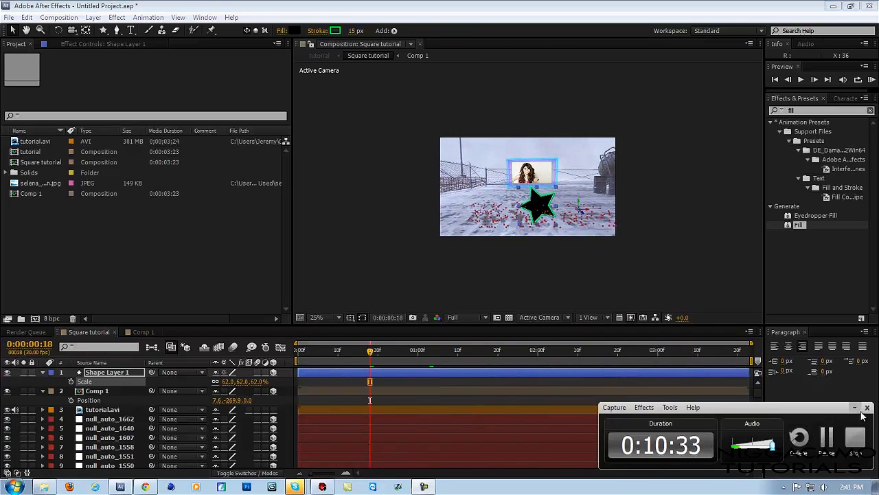
click(855, 408)
click(460, 351)
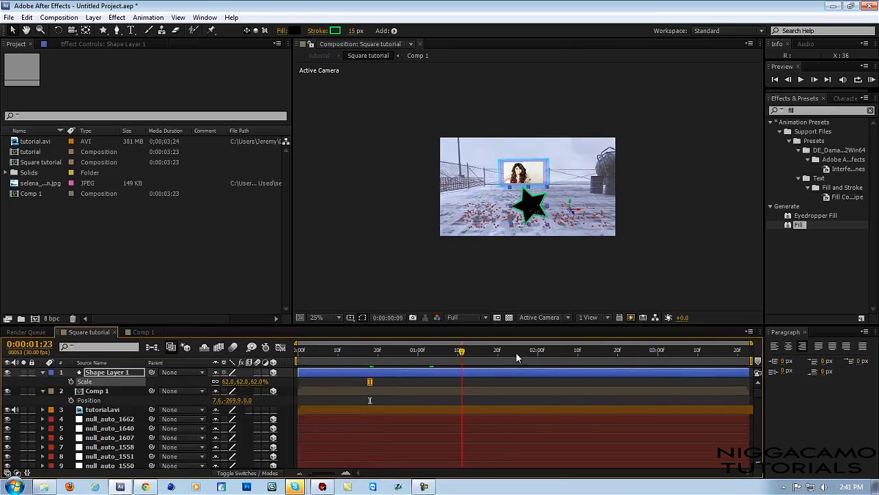
drag(517, 358, 551, 360)
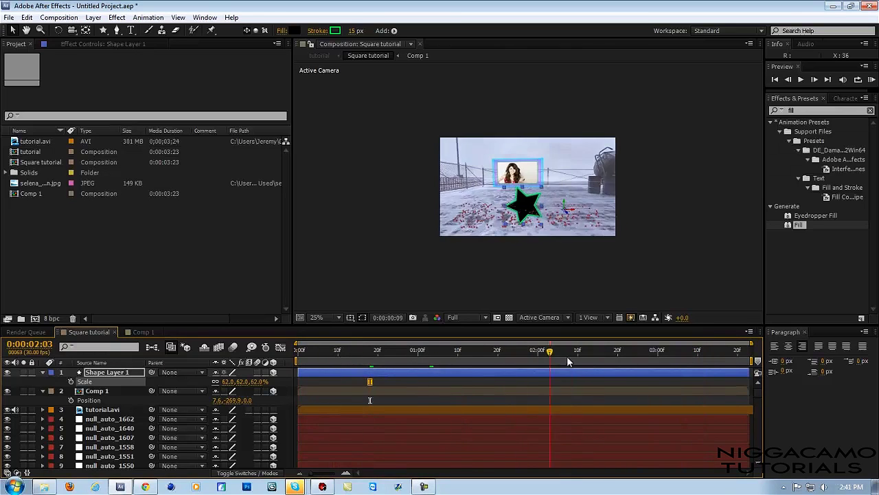
key(space)
key(period)
key(period)
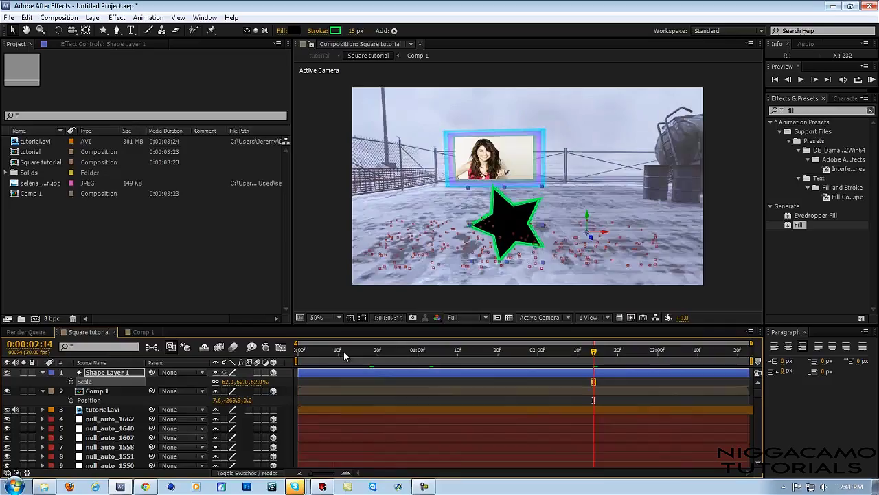
key(space)
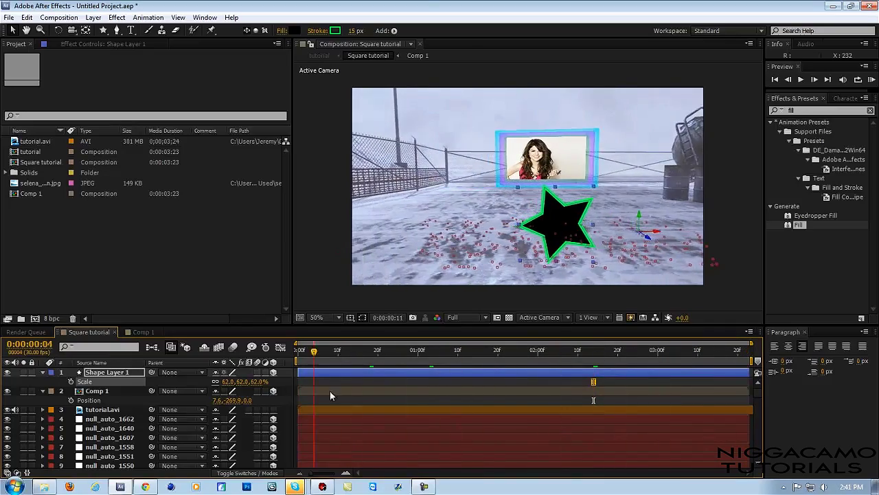